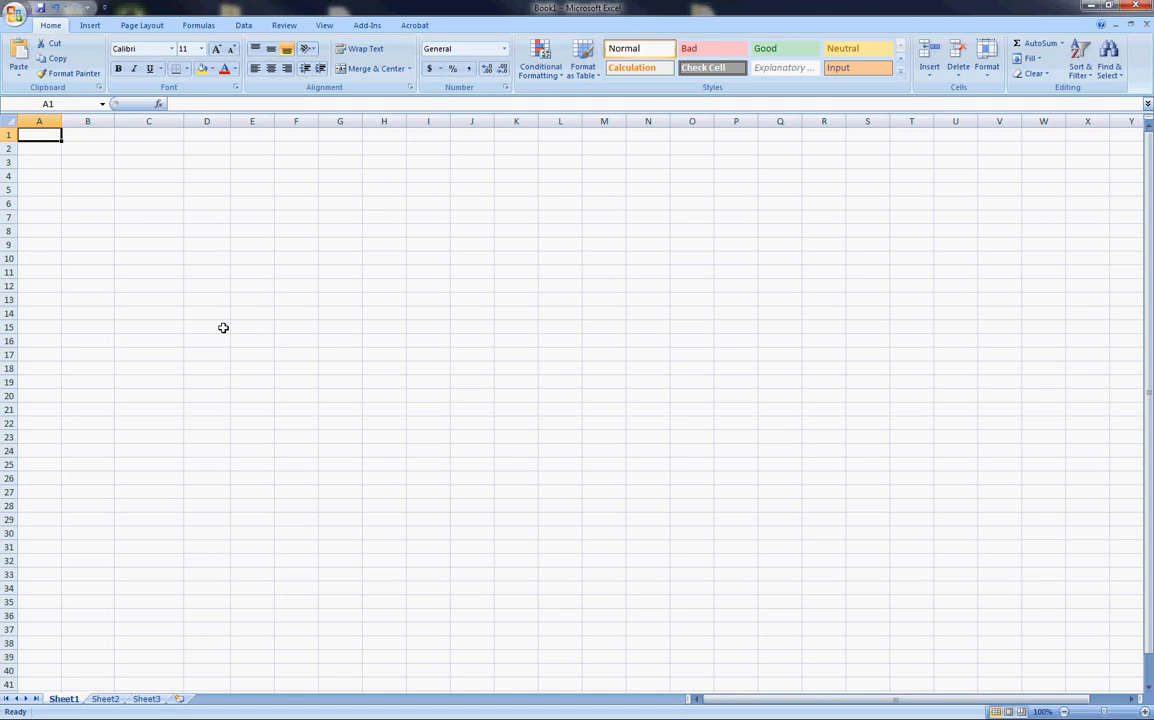
Enter the title "Project Management - Gantt Chart" in A1 and slightly widen column A.
text(Pr)
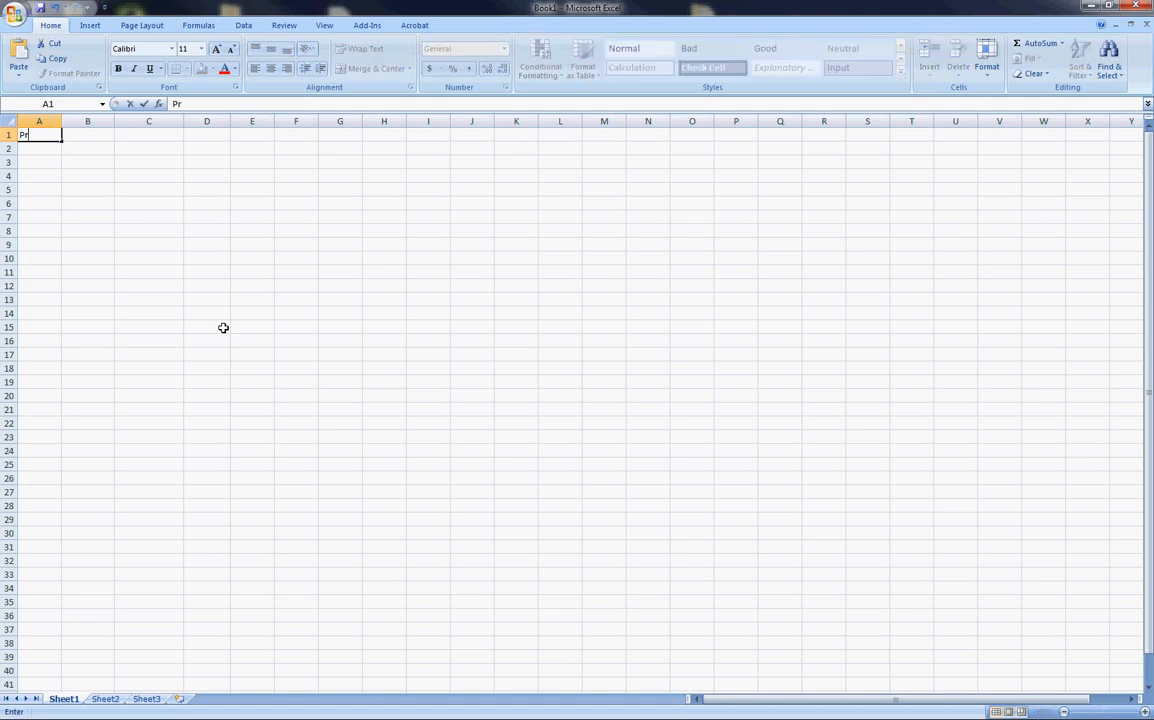
text(oject Management - Gantt Chart)
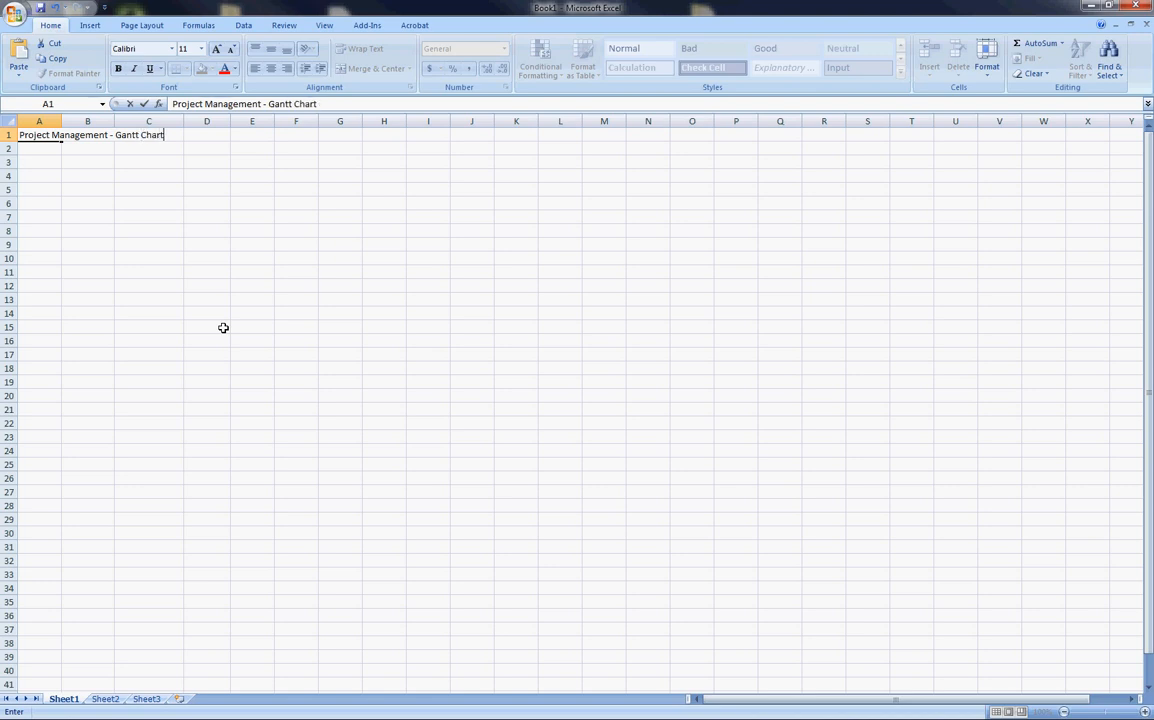
key(Return)
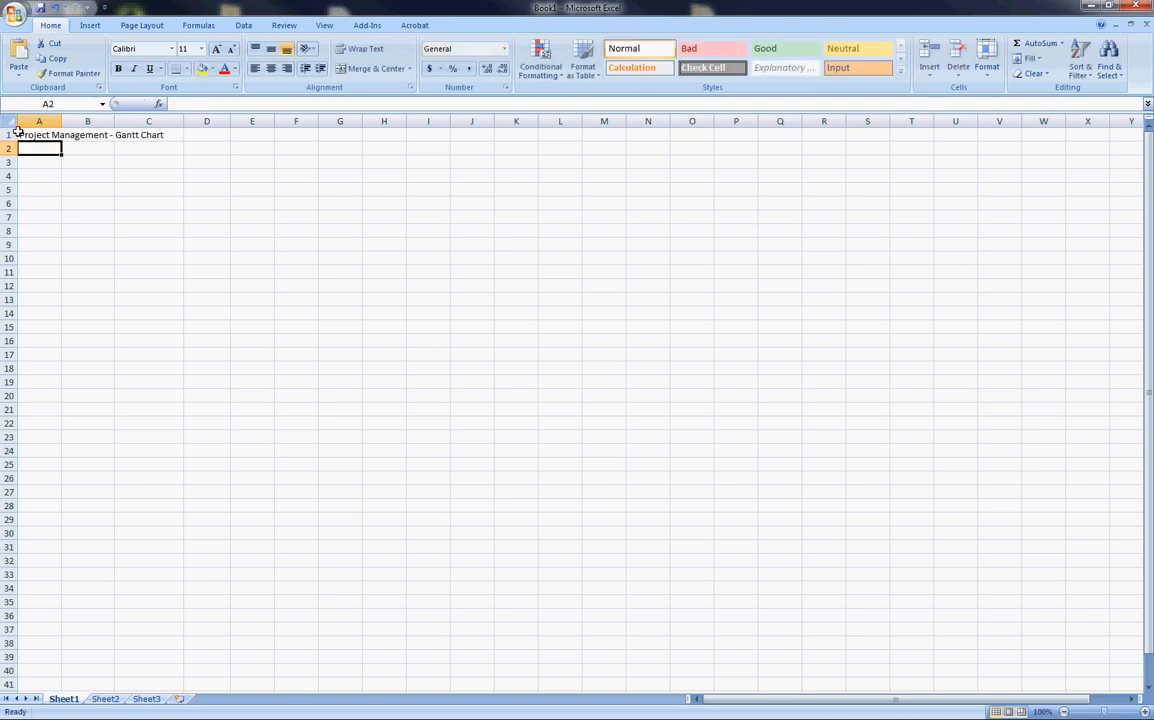
drag(62, 121, 77, 121)
Enter the row 3 headers Tasks, Start Date, Duration (days) and End Date in A3:D3, and slightly widen columns D and B.
key(Return)
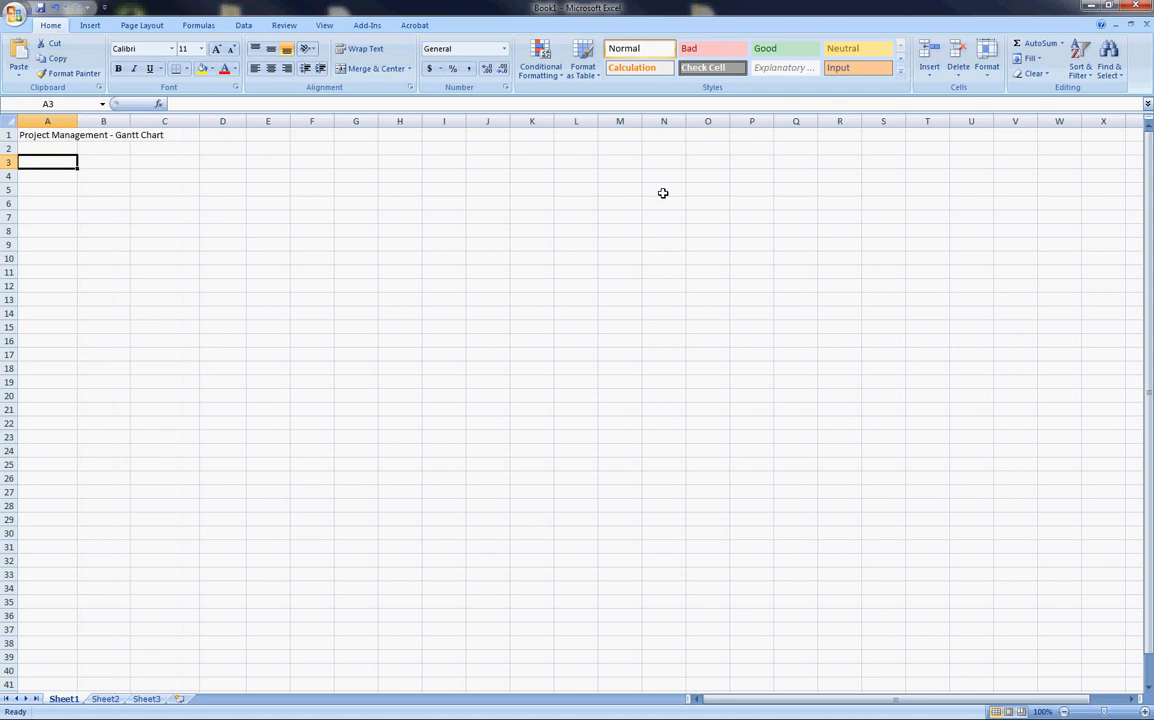
text(Tasks)
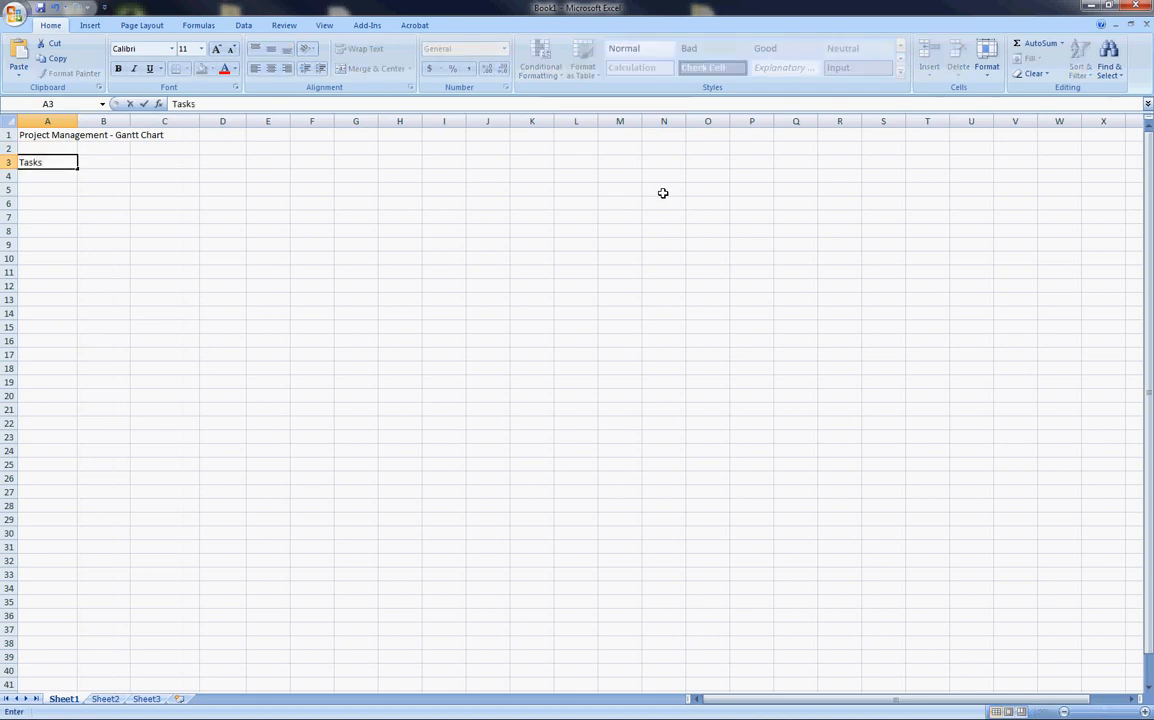
key(Tab)
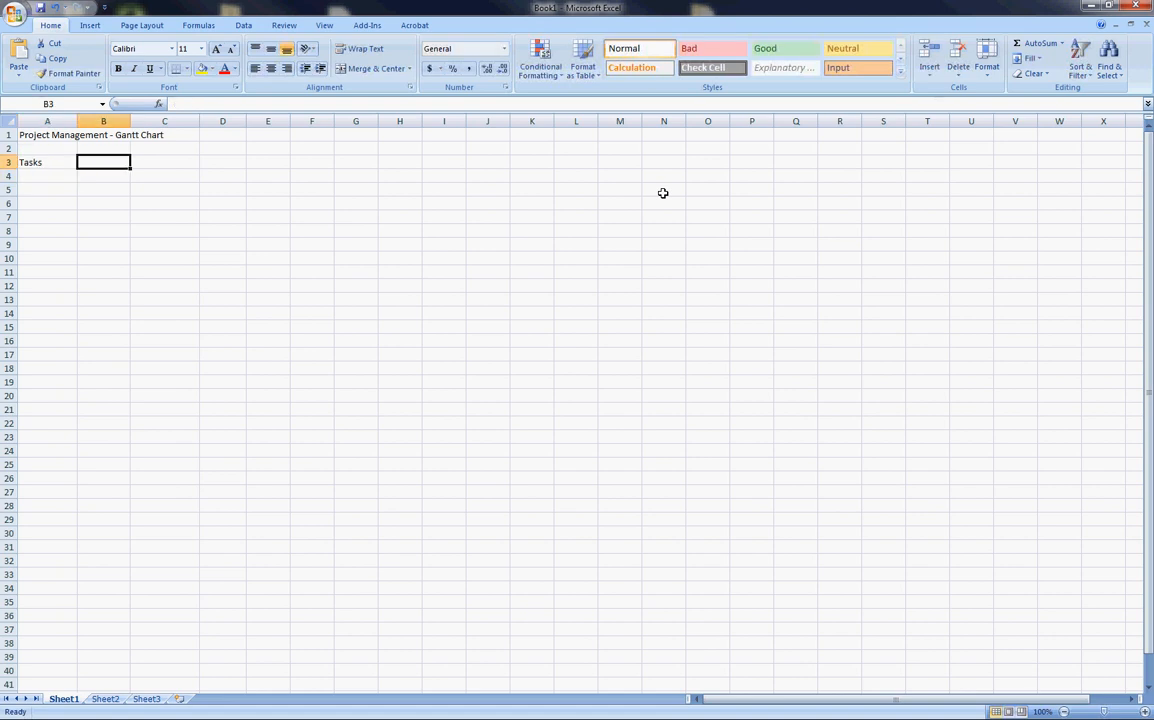
text(Start Date)
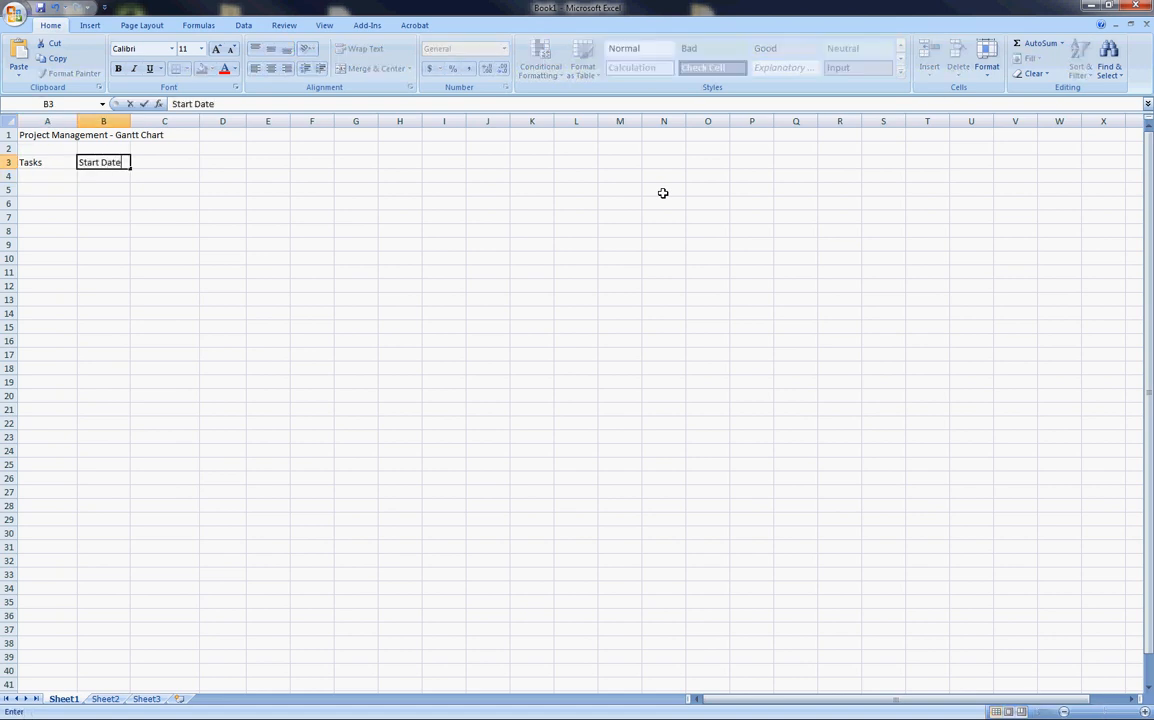
key(Tab)
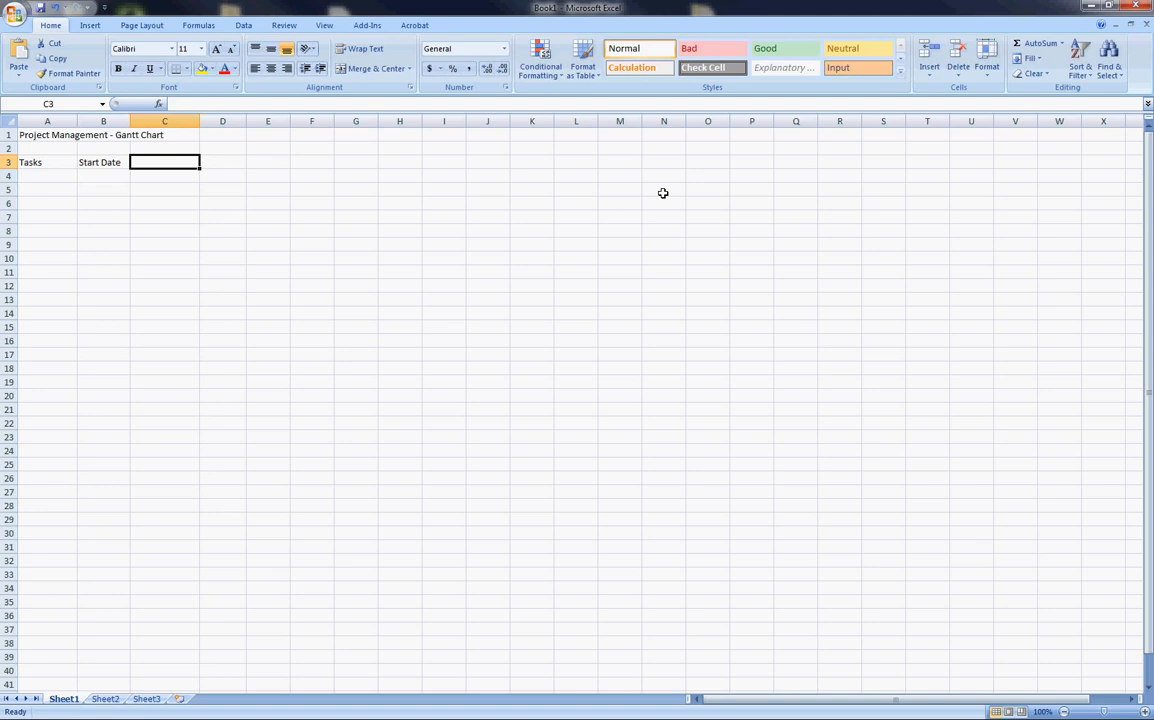
text(Duration)
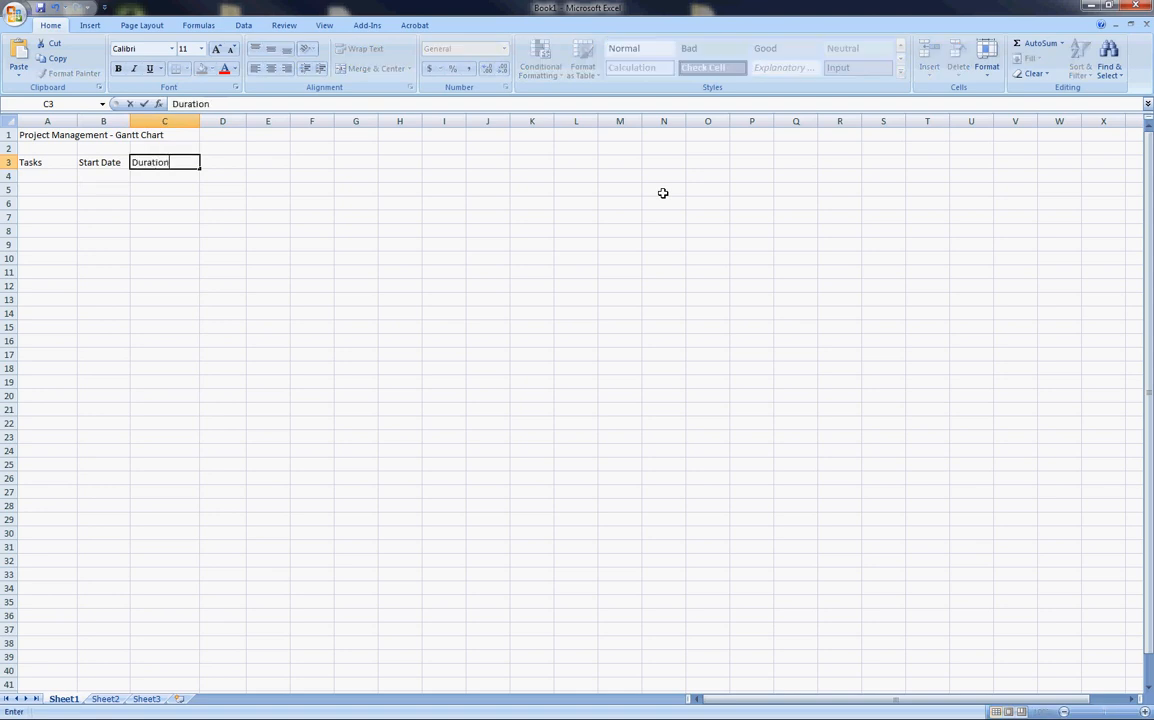
text( (days))
key(Tab)
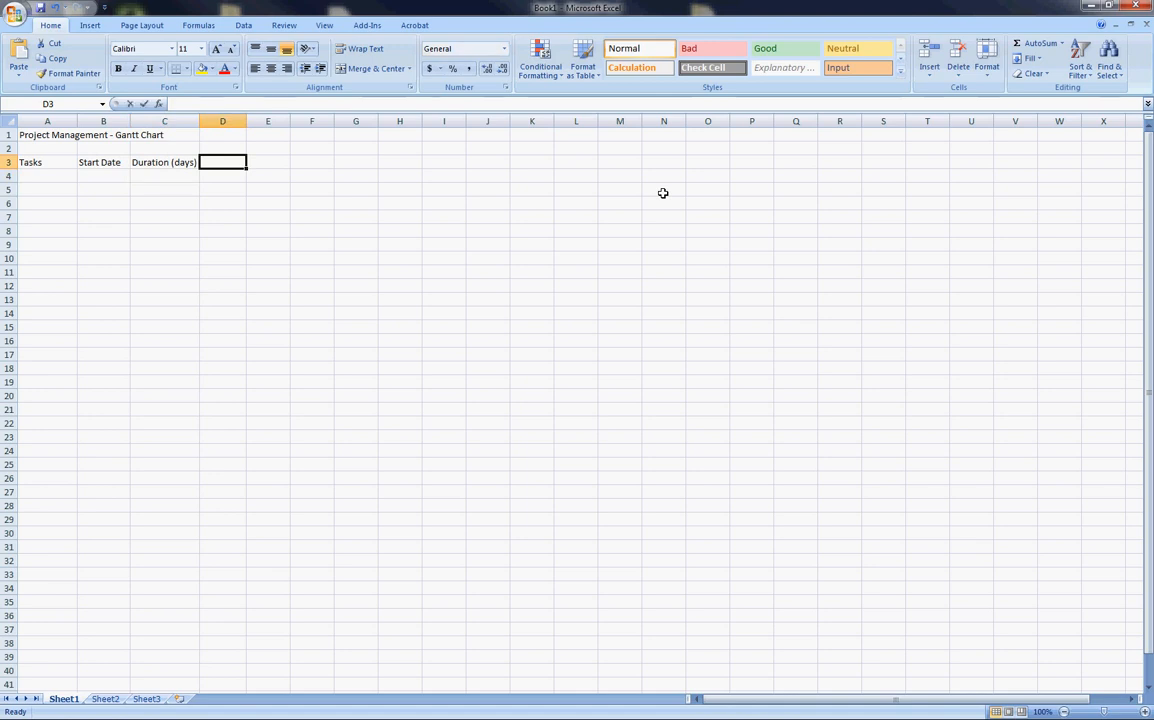
text(End Date)
key(Return)
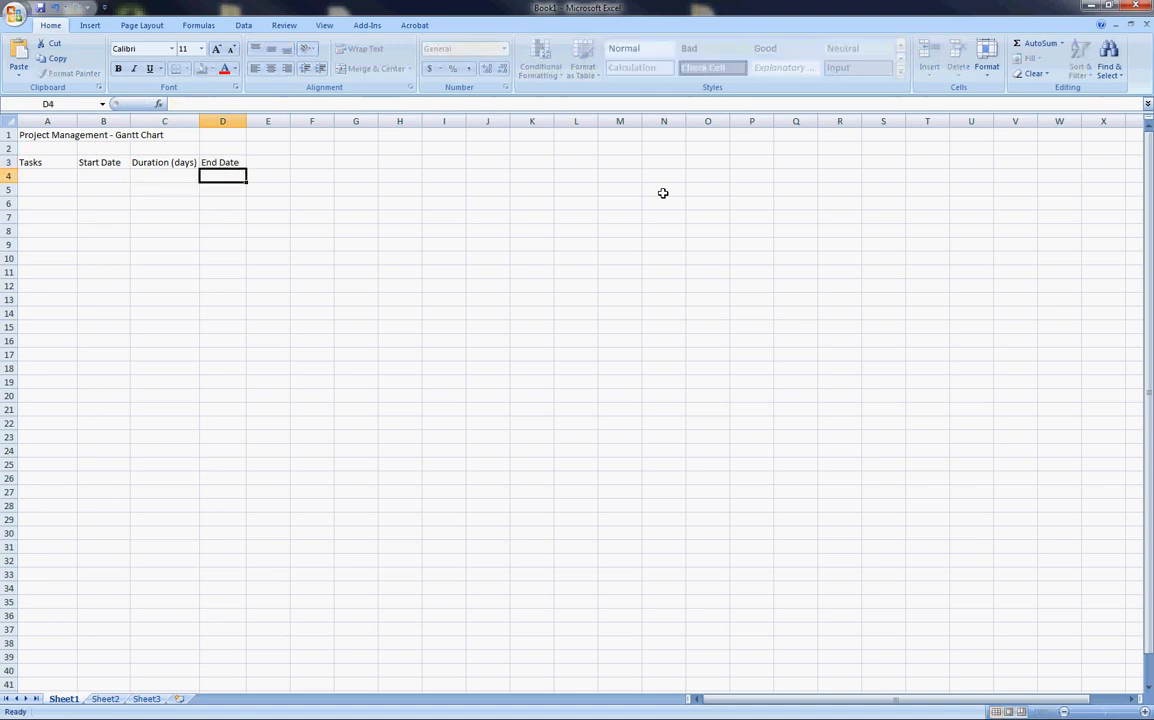
drag(247, 120, 263, 120)
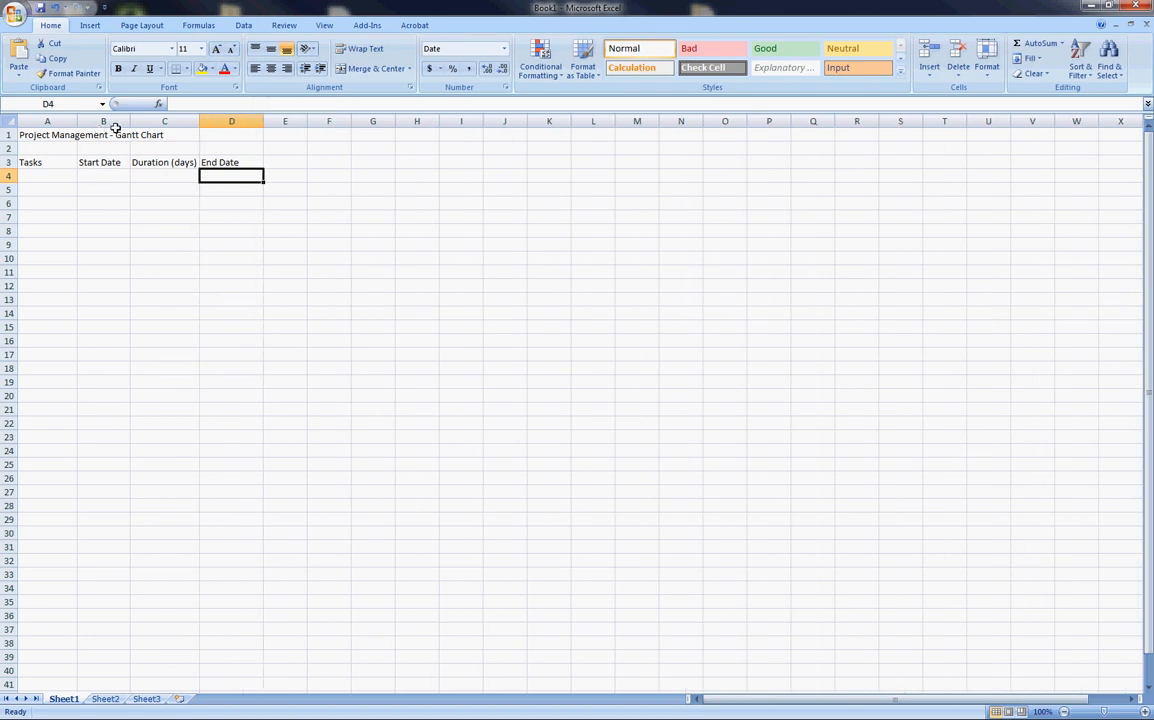
drag(130, 121, 137, 121)
Enter "Task 1" in A4 and fill the series down to Task 8 in A11.
key(Home)
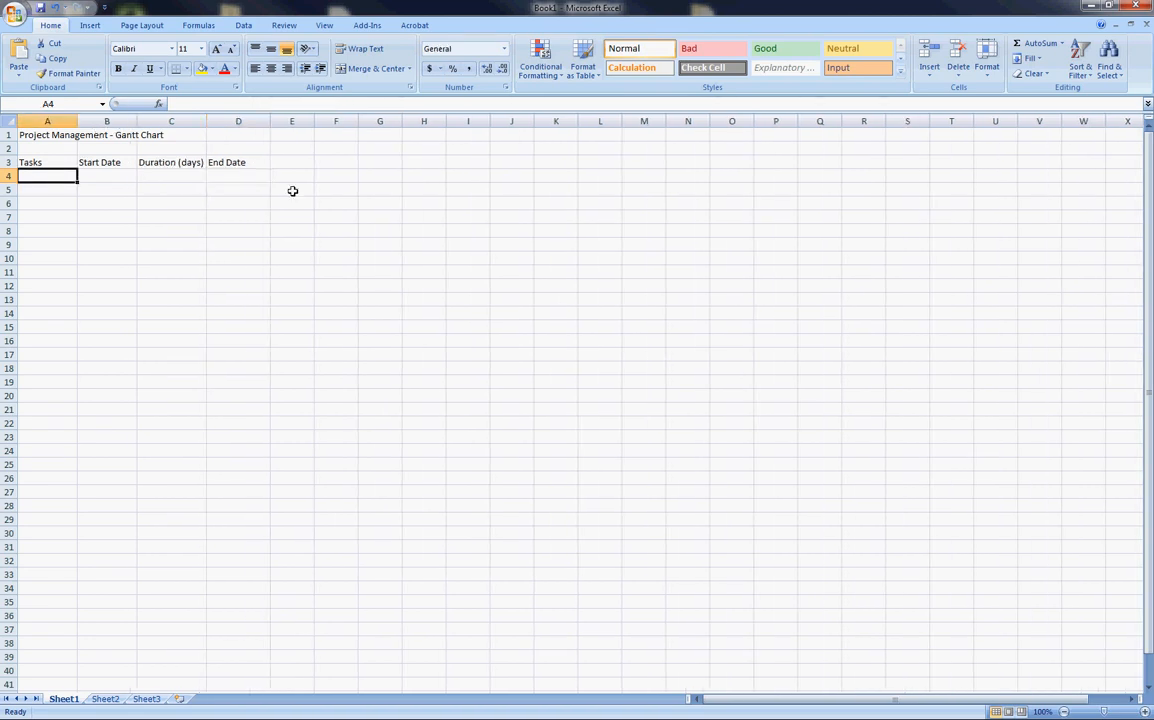
text(Task 1)
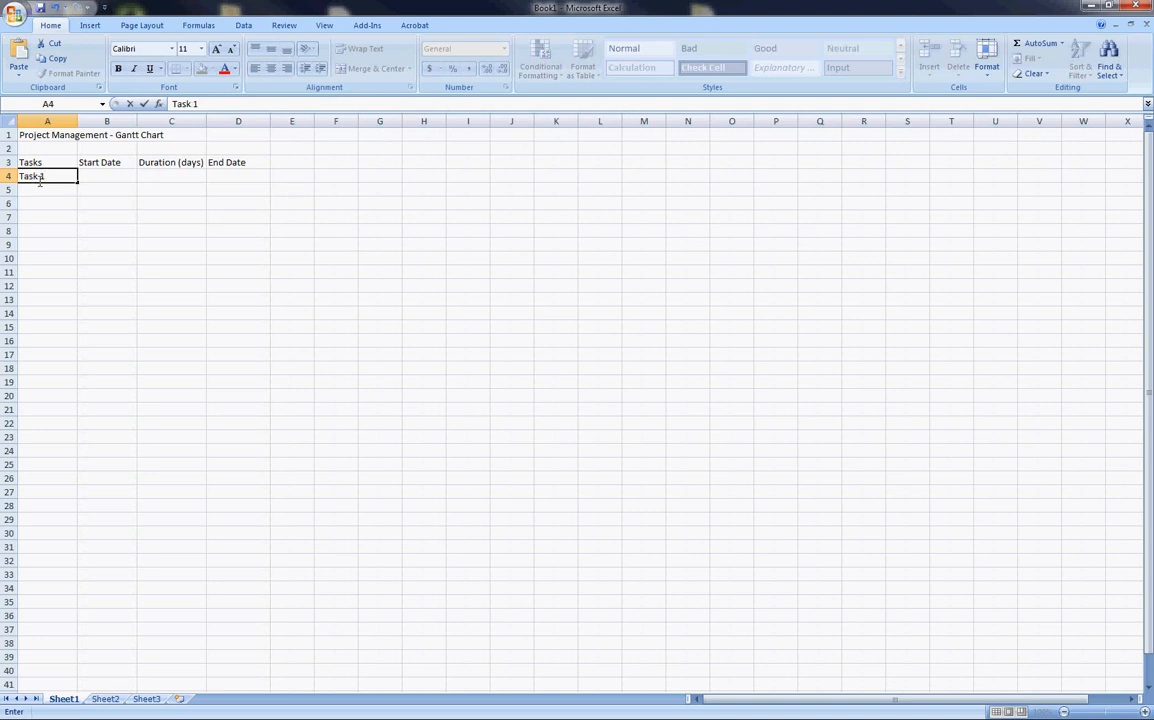
key(Return)
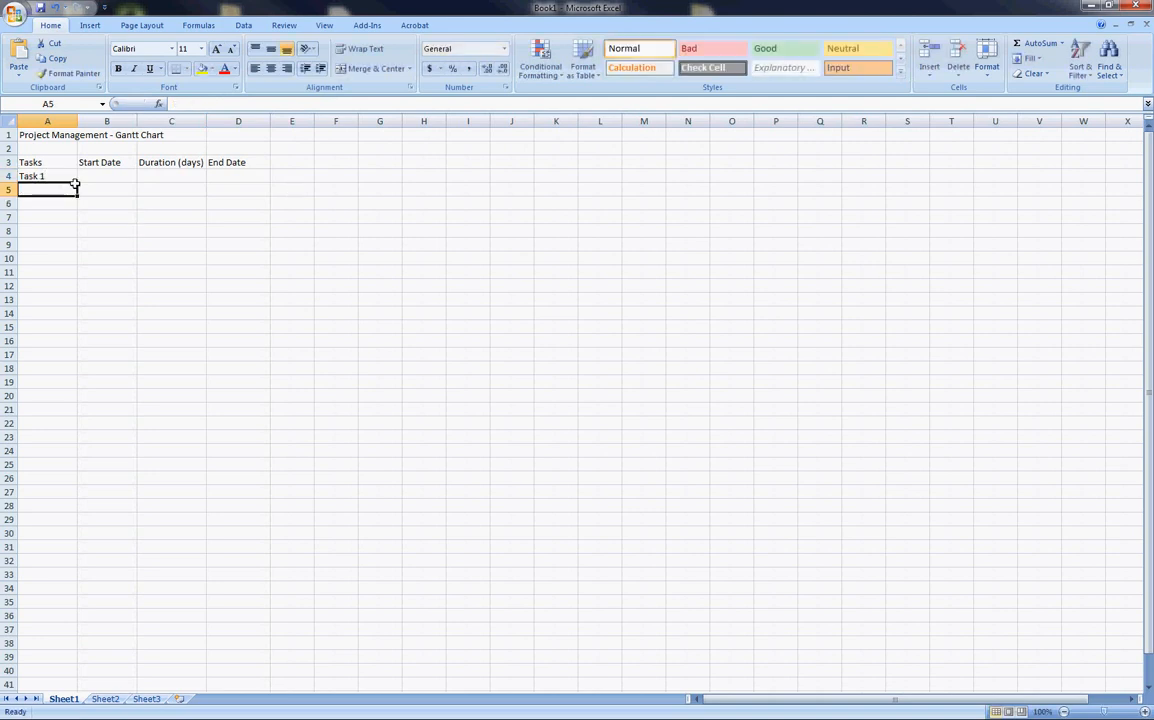
click(71, 179)
drag(77, 184, 69, 277)
Enter start dates 8/1/2010 in B4 and 8/5/2010 in B5, and extend the four-day date series down to B11.
click(109, 175)
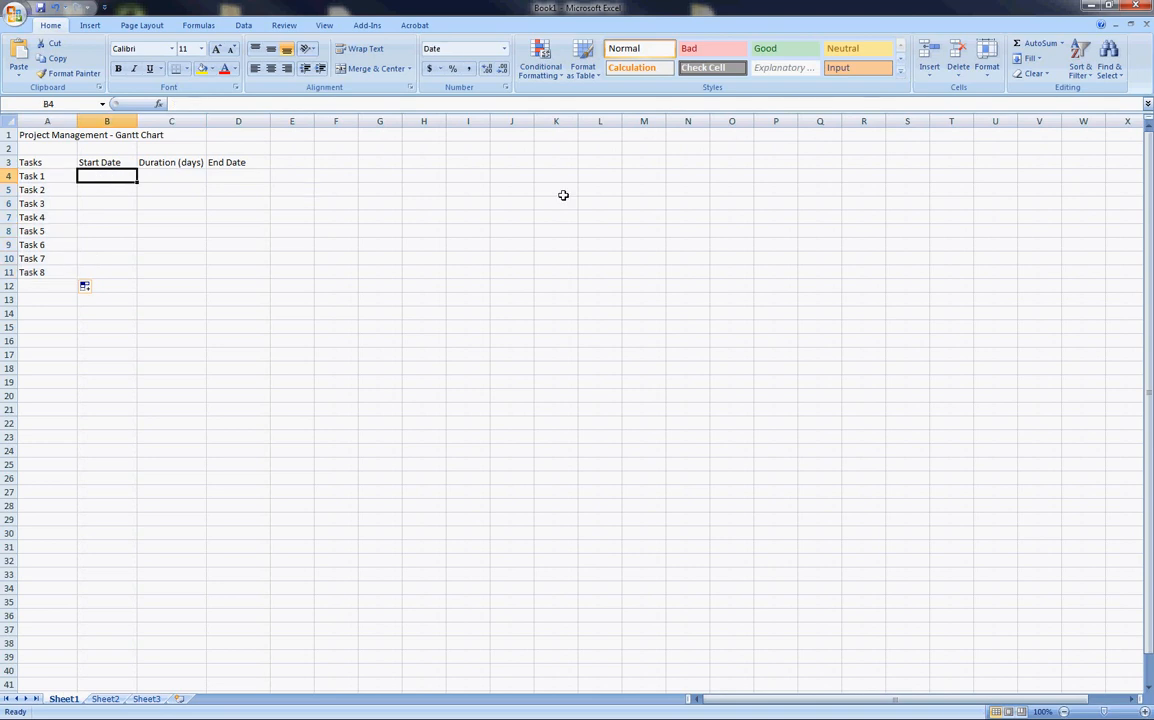
text(8)
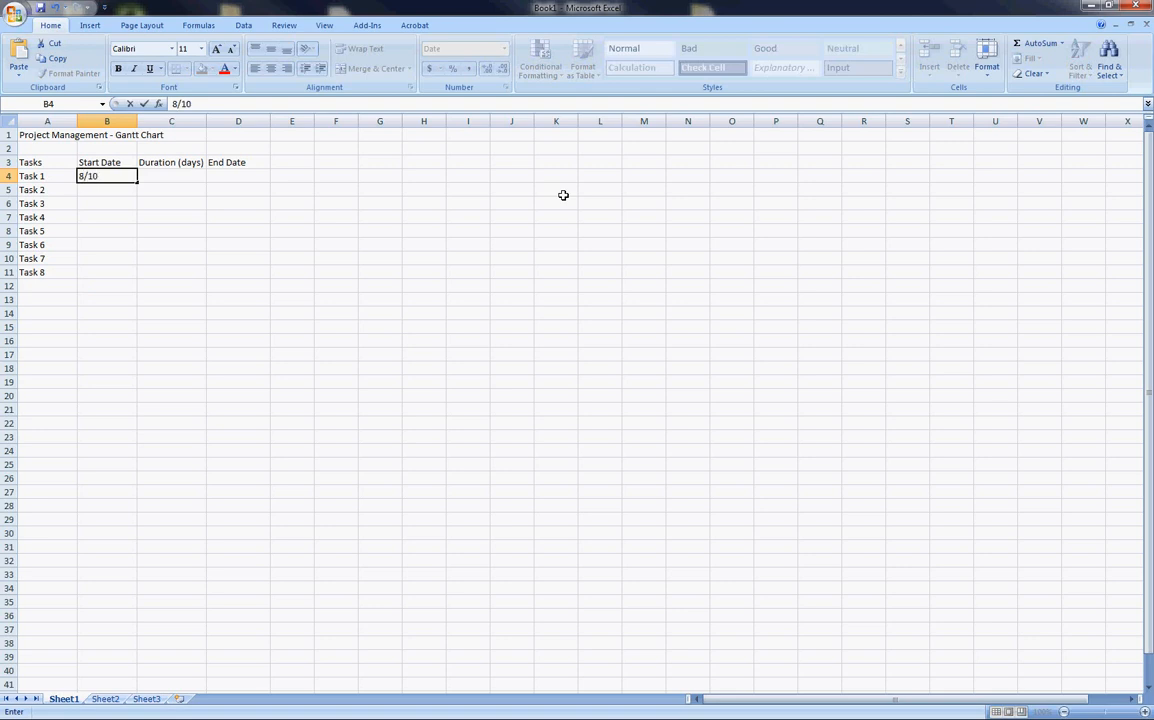
text(/1/2010)
key(Return)
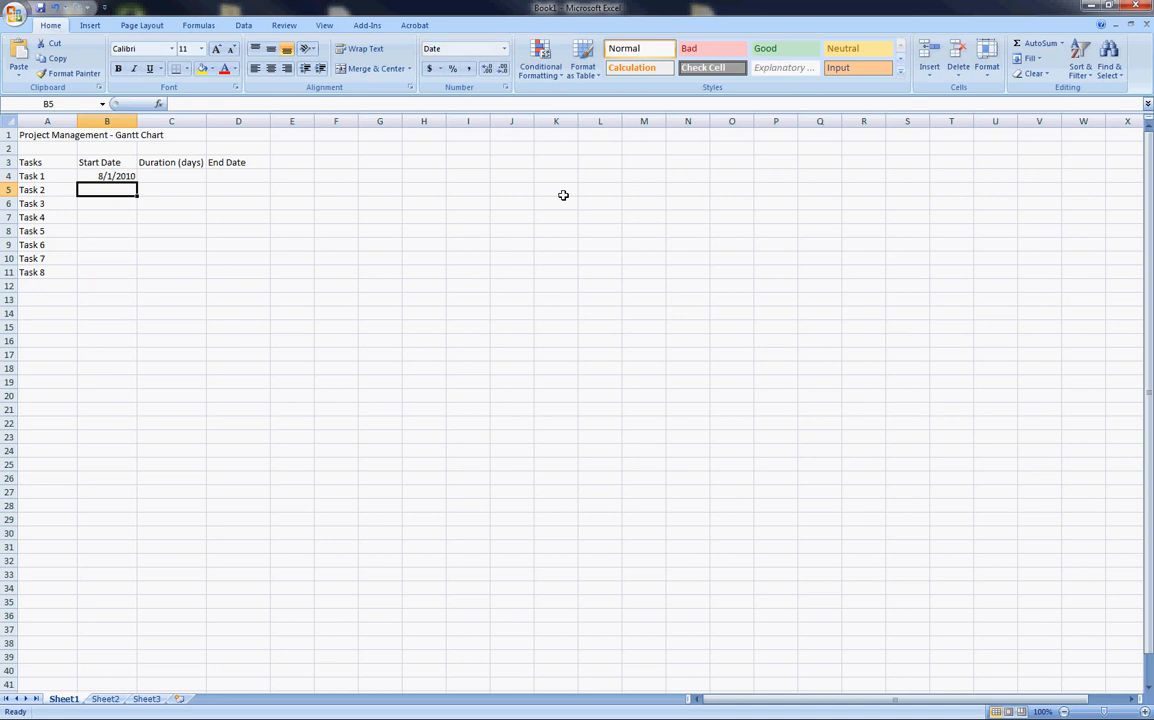
text(8/)
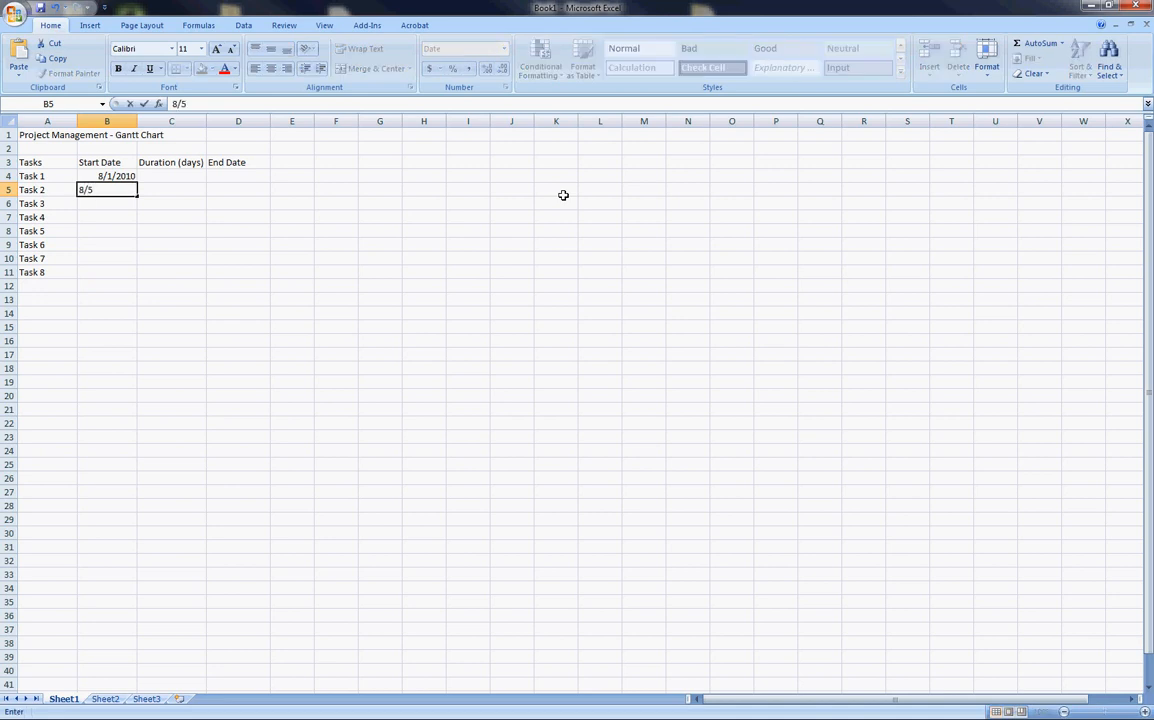
text(5/2010)
key(Return)
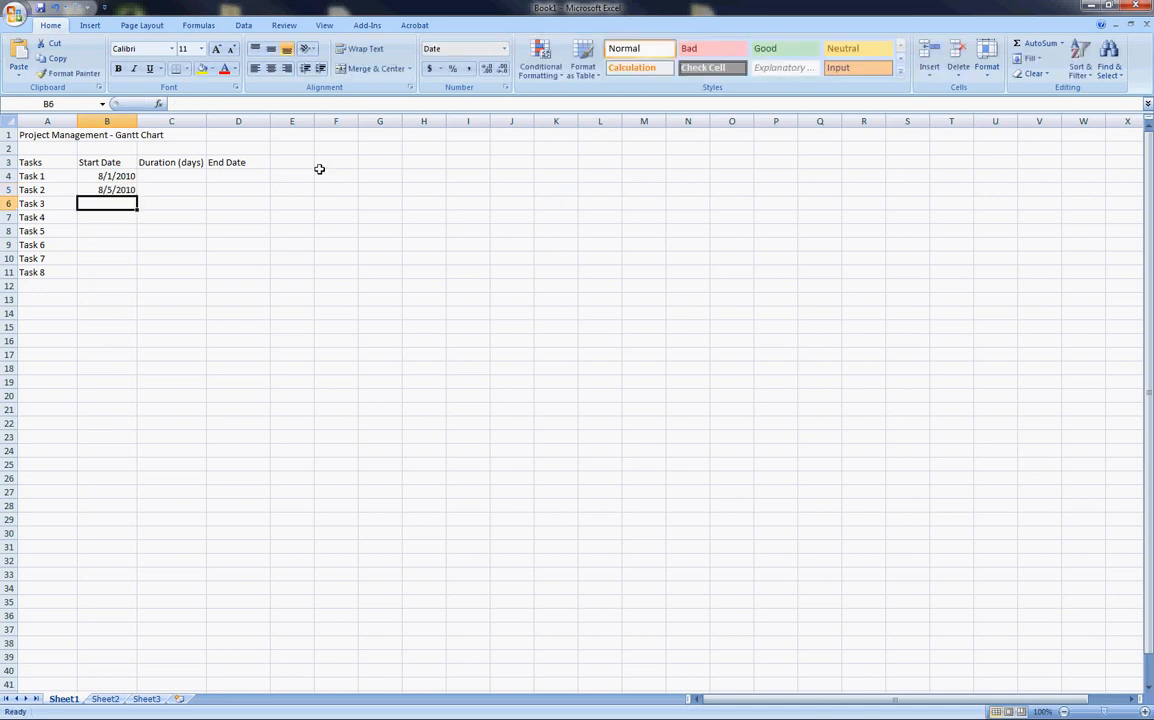
click(115, 177)
drag(122, 190, 137, 279)
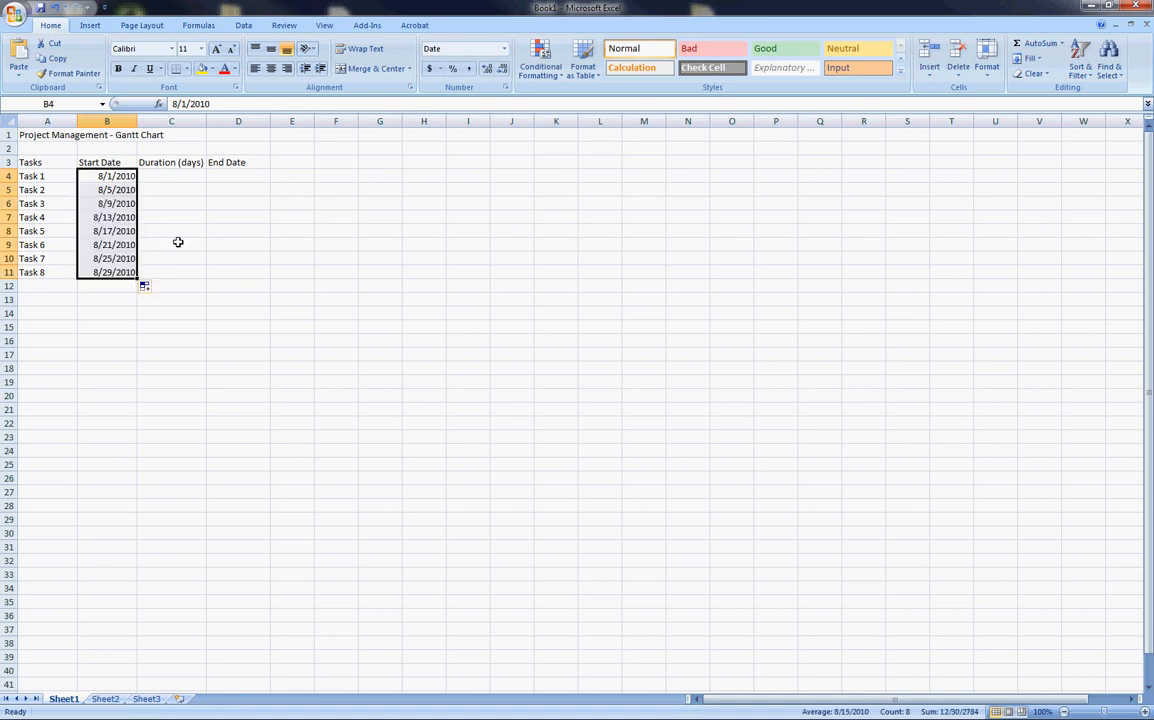
Enter the durations 5, 4, 3, 8, 12, 4, 21 and 17 for Tasks 1 to 8 in C4:C11.
click(166, 176)
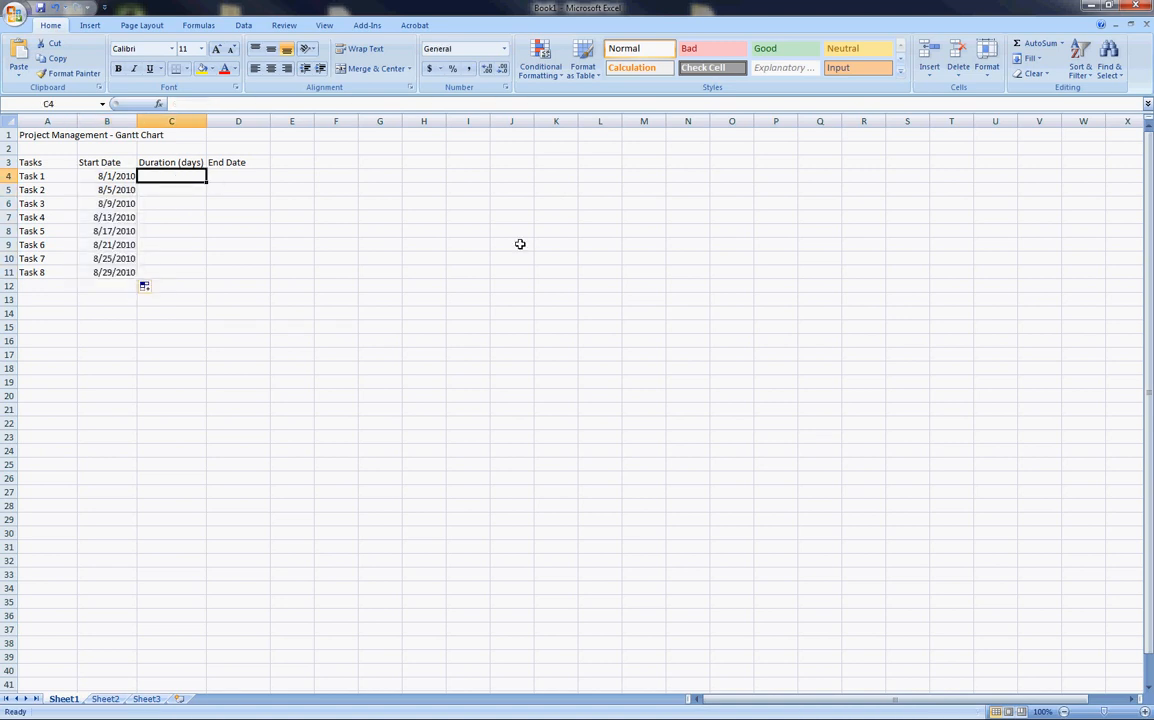
text(5)
key(Return)
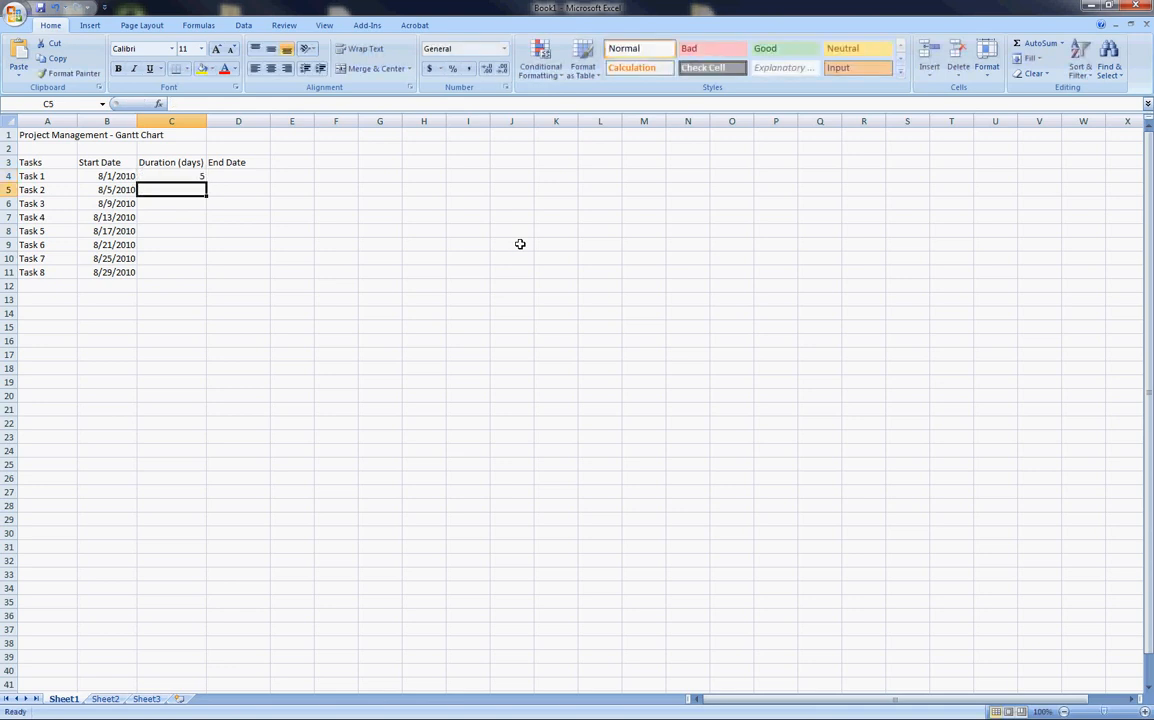
text(4)
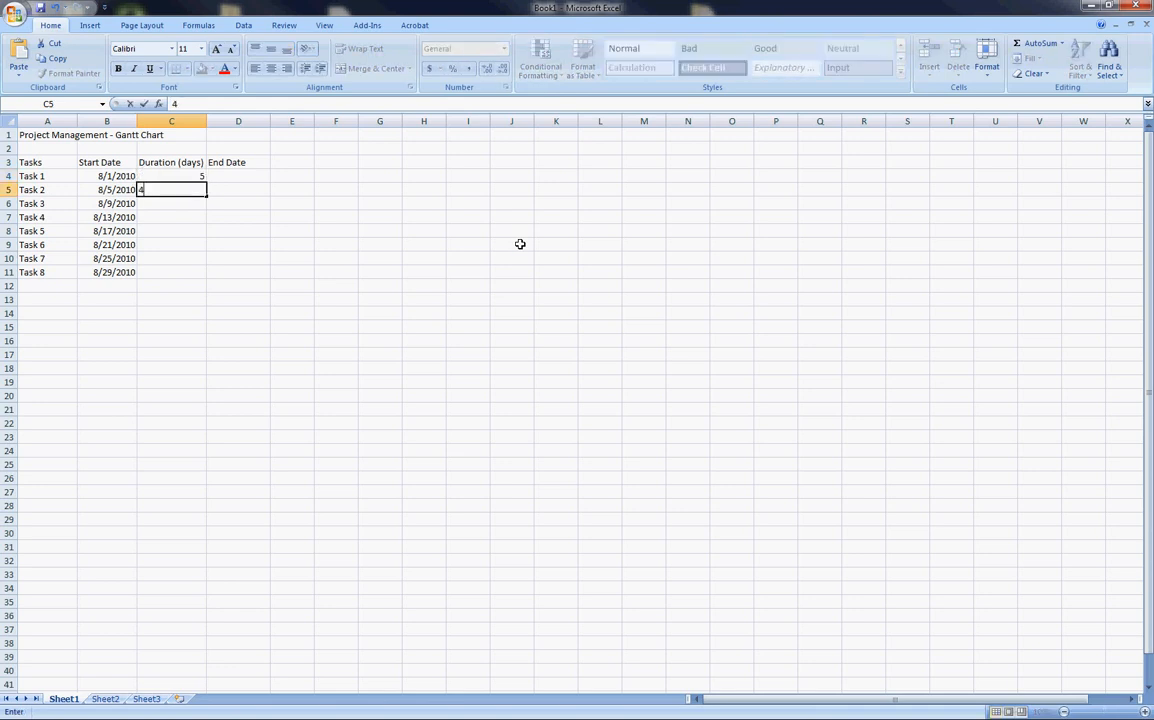
key(Return)
text(3)
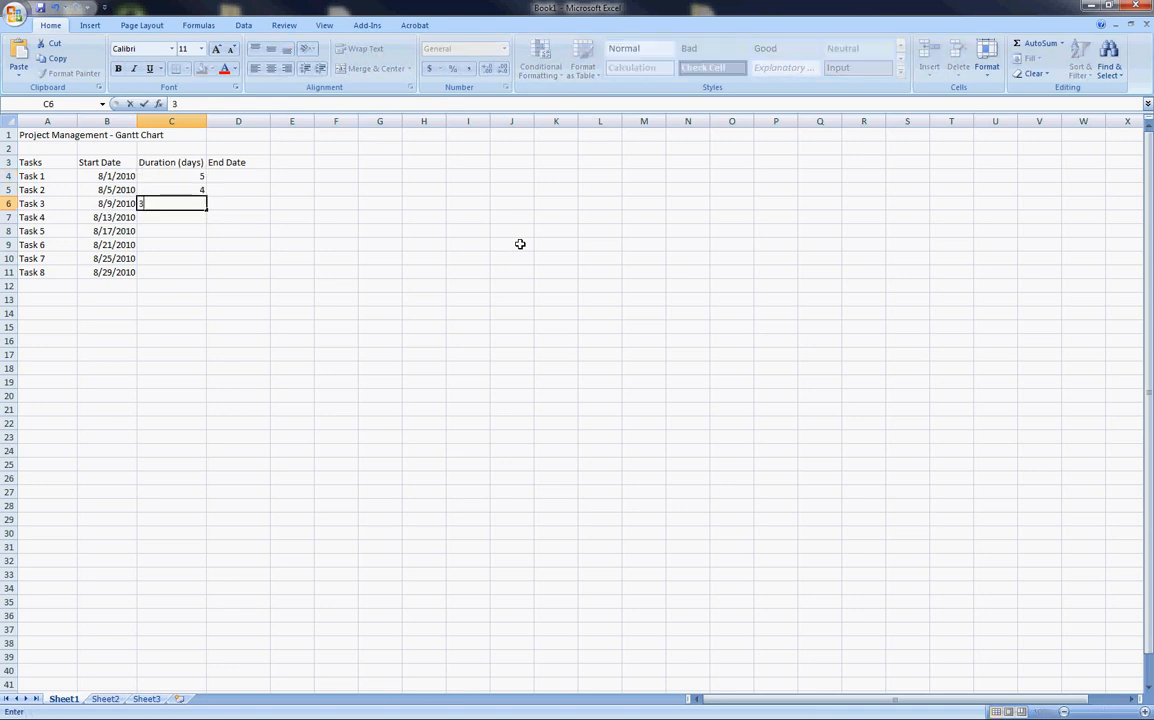
key(Return)
text(8)
key(Return)
text(12)
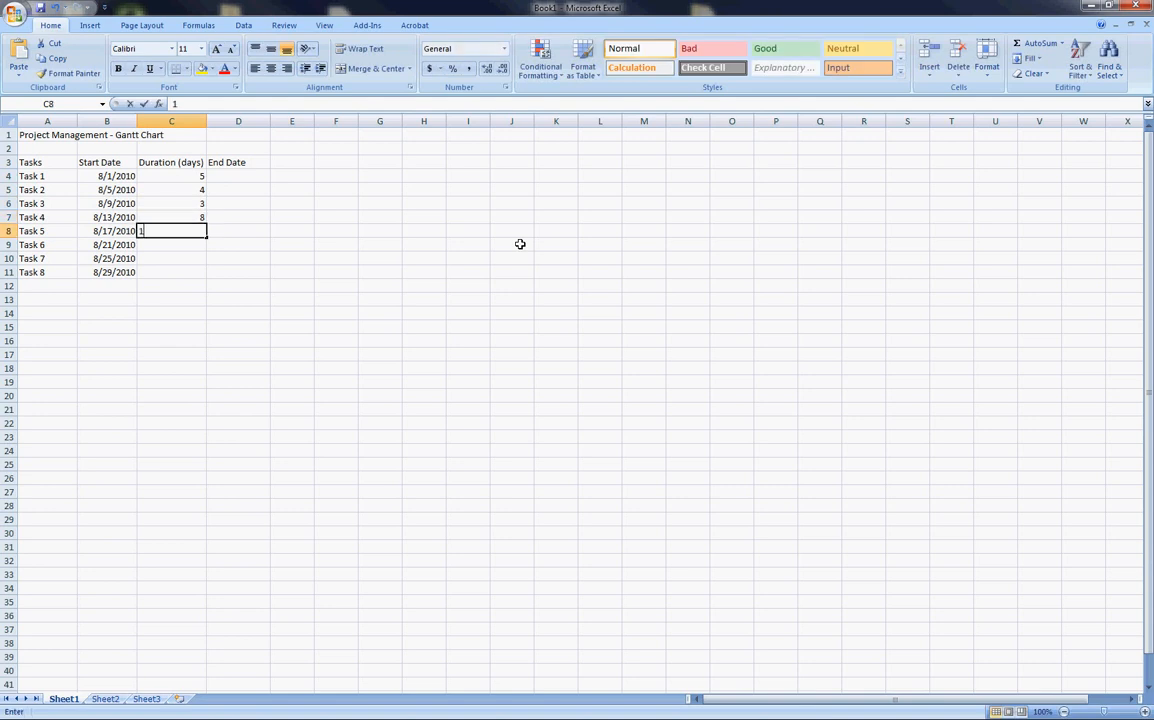
key(Return)
text(4)
key(Return)
text(21)
key(Return)
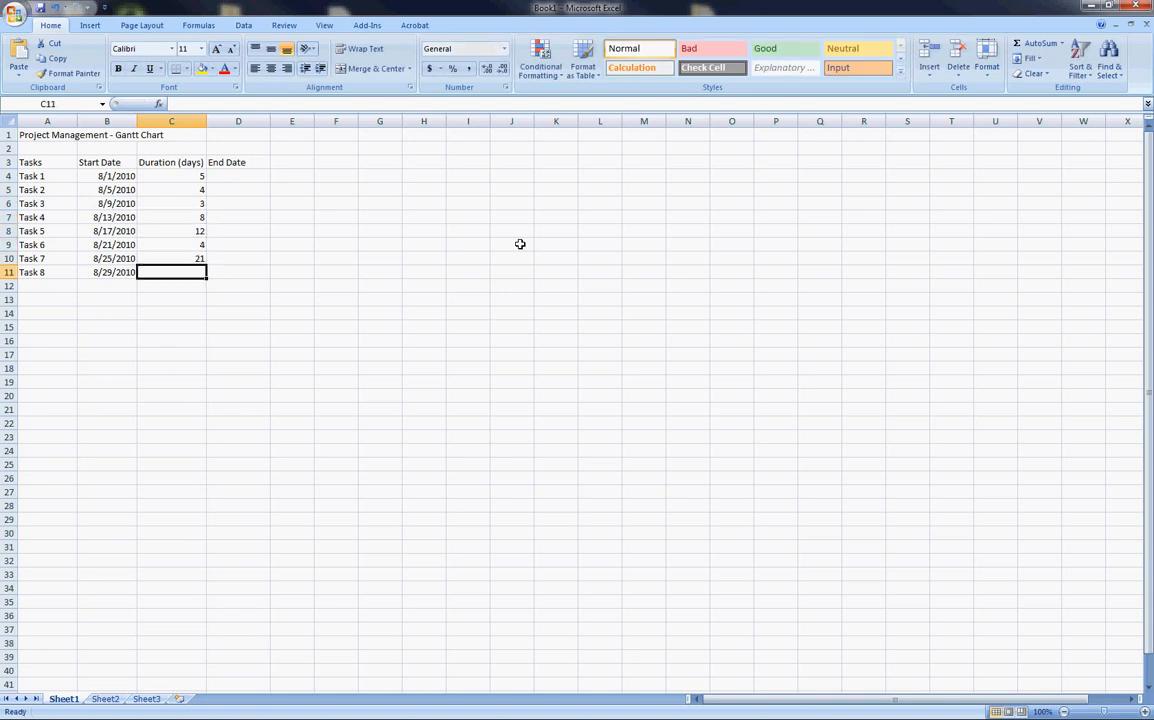
text(17)
key(Return)
Calculate the end date in D4 with the formula =B4+C4 and fill it down to D11.
click(229, 175)
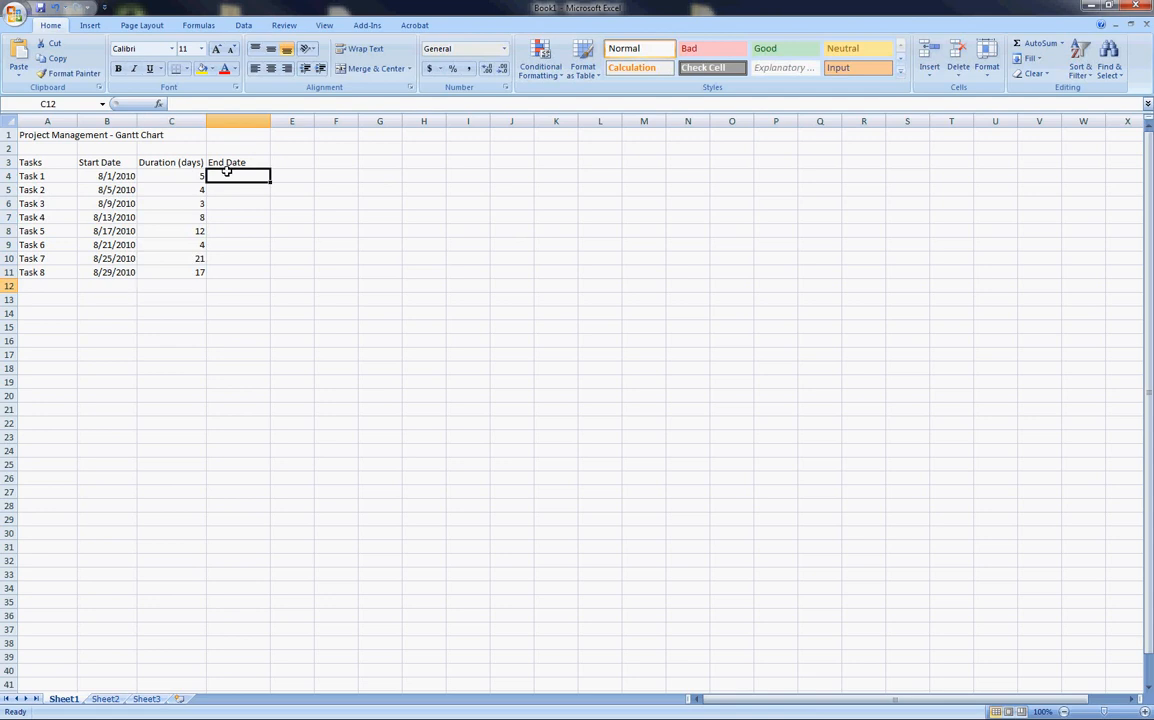
text(=)
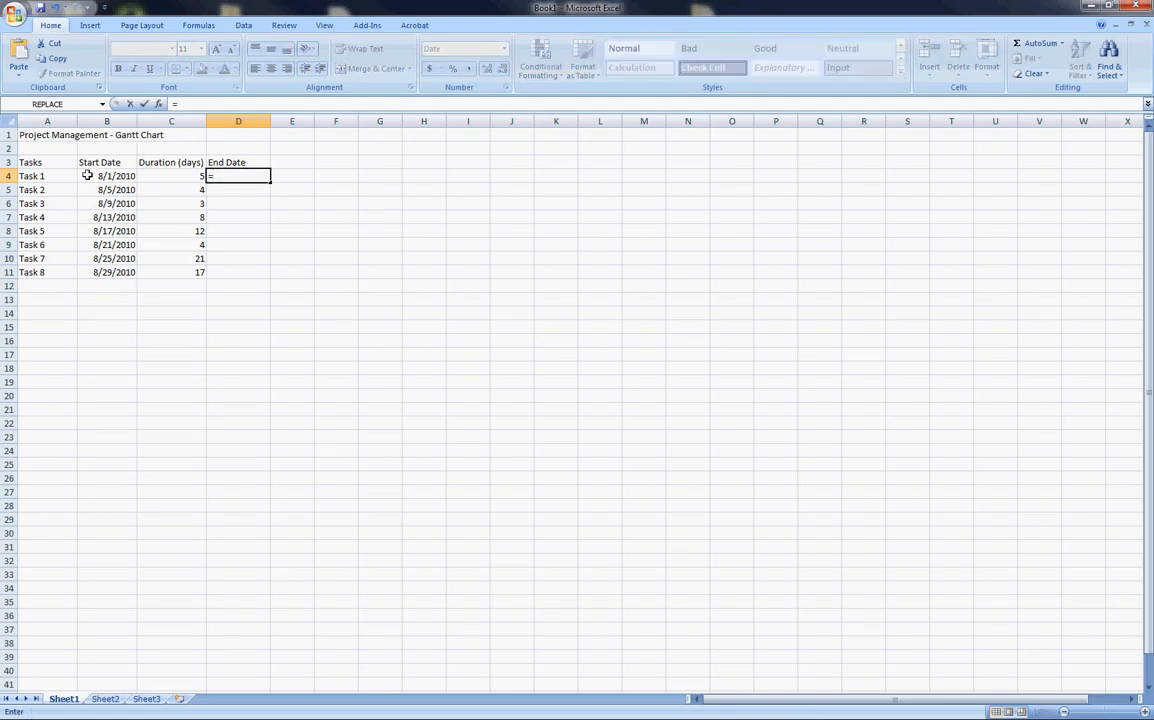
click(108, 176)
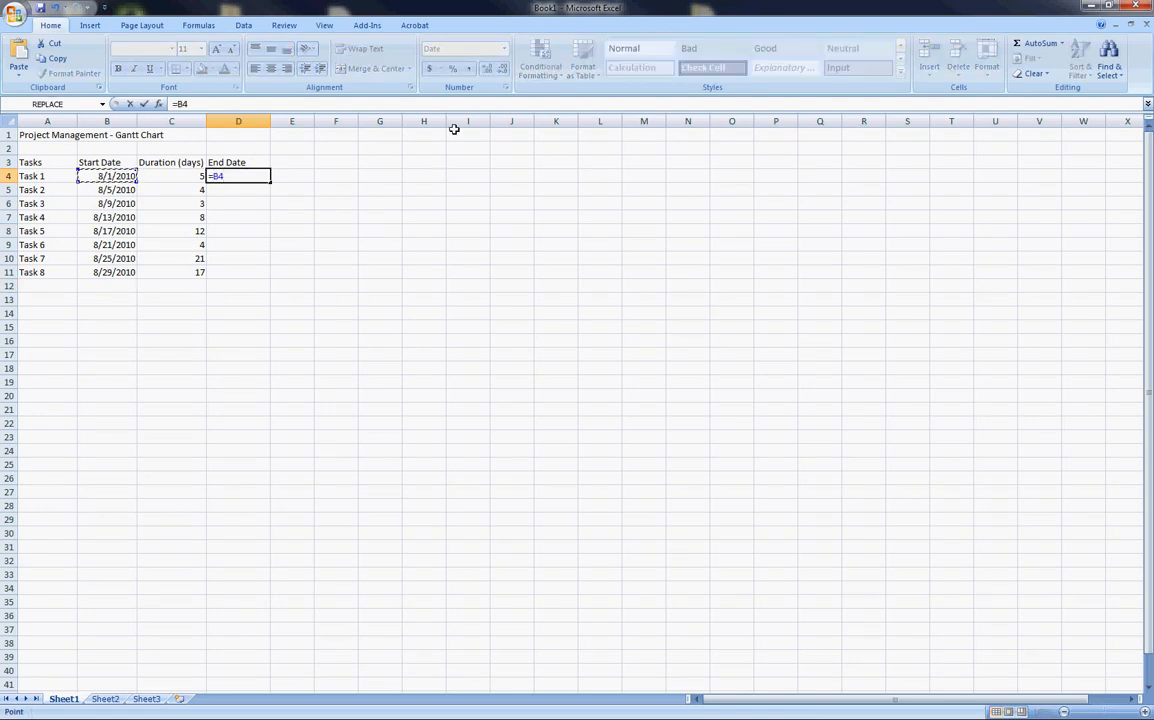
text(+)
click(166, 176)
key(Return)
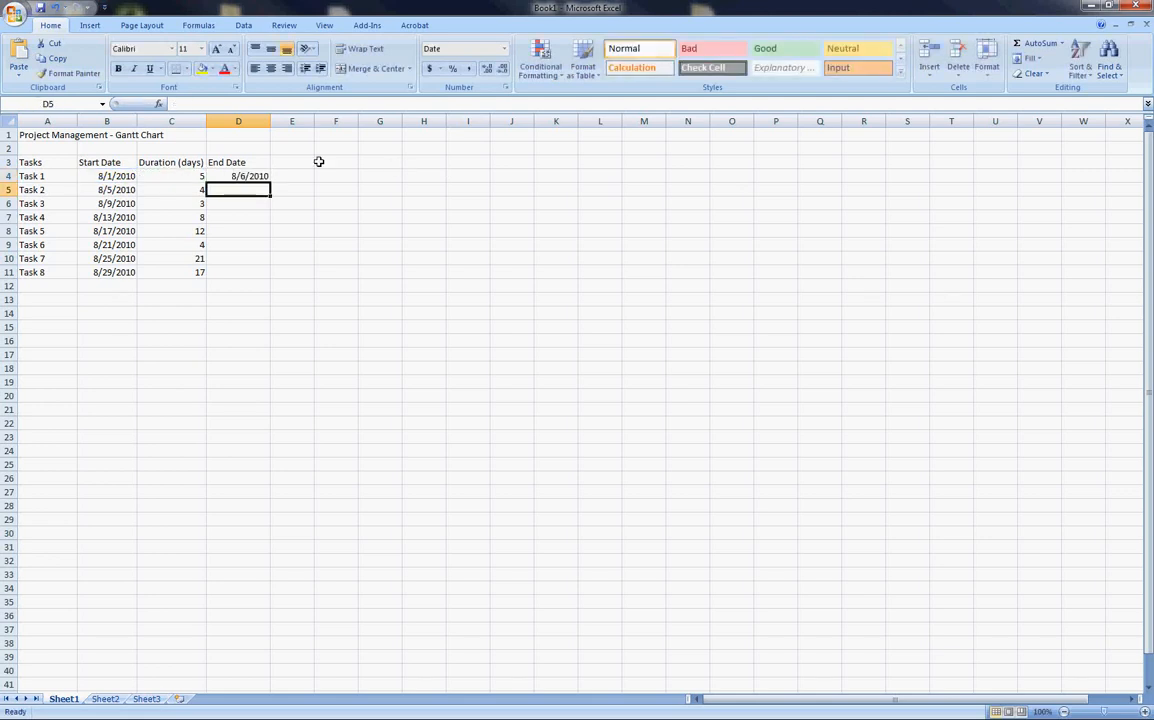
click(252, 176)
drag(271, 182, 268, 278)
click(177, 324)
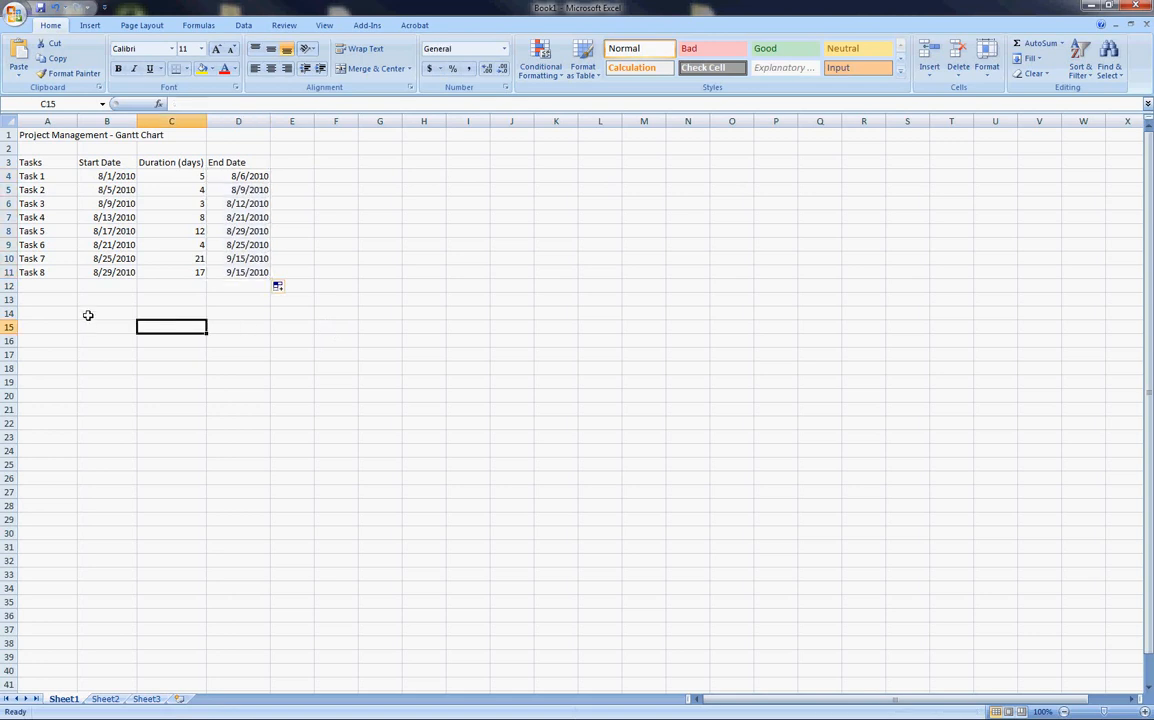
Insert a blank 2-D stacked bar chart on the sheet, starting from the empty cell E13.
click(100, 300)
click(118, 356)
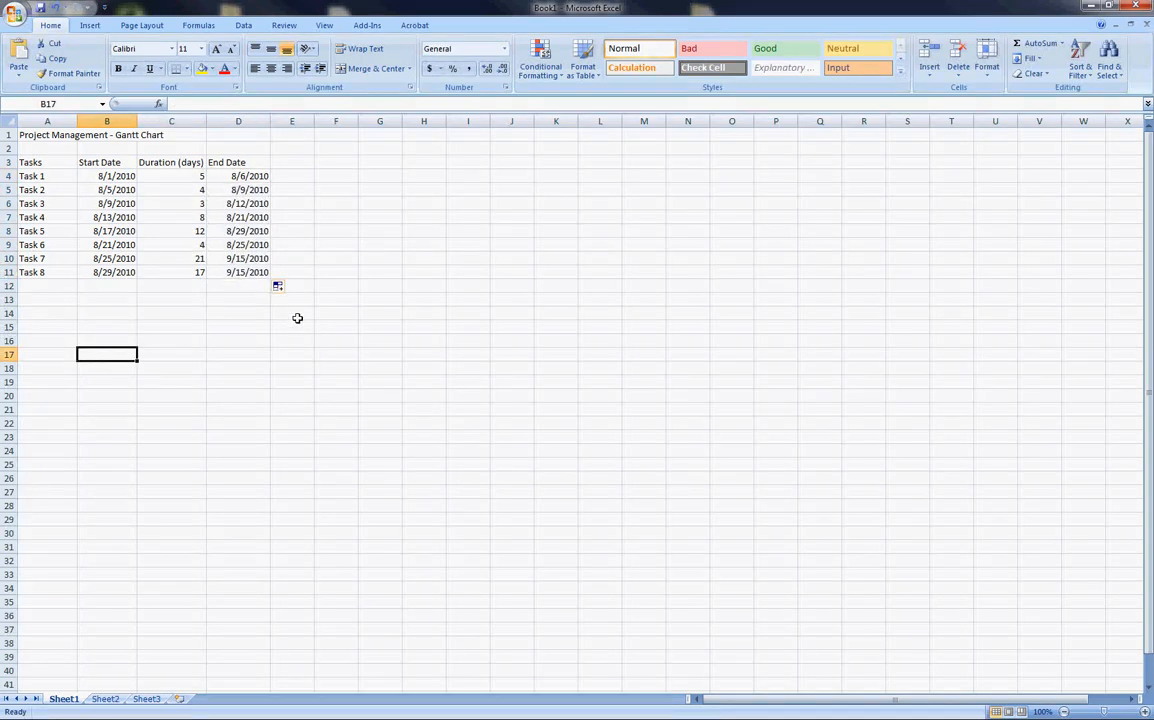
click(292, 300)
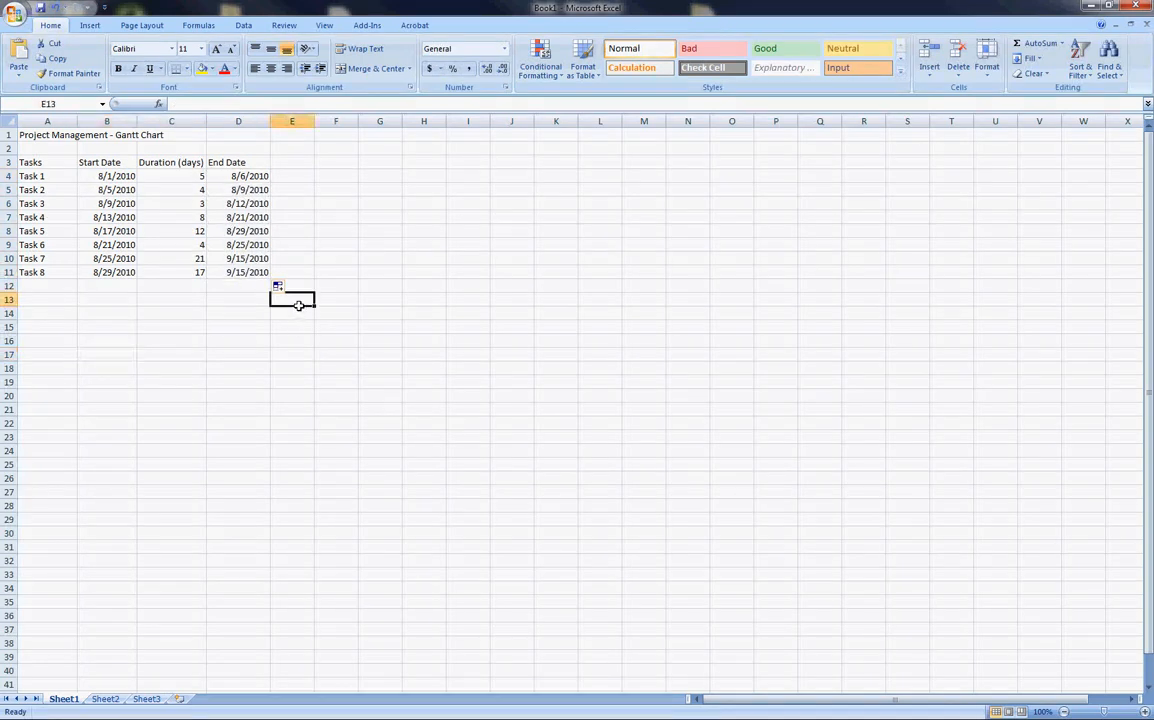
click(90, 25)
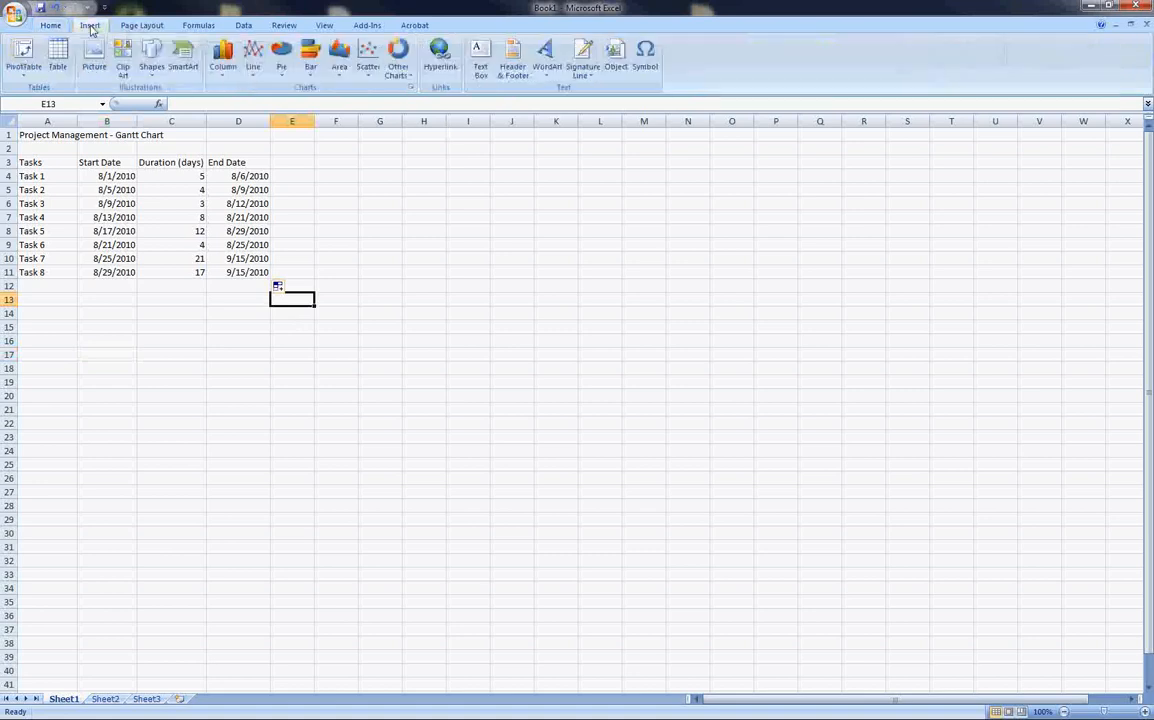
click(313, 62)
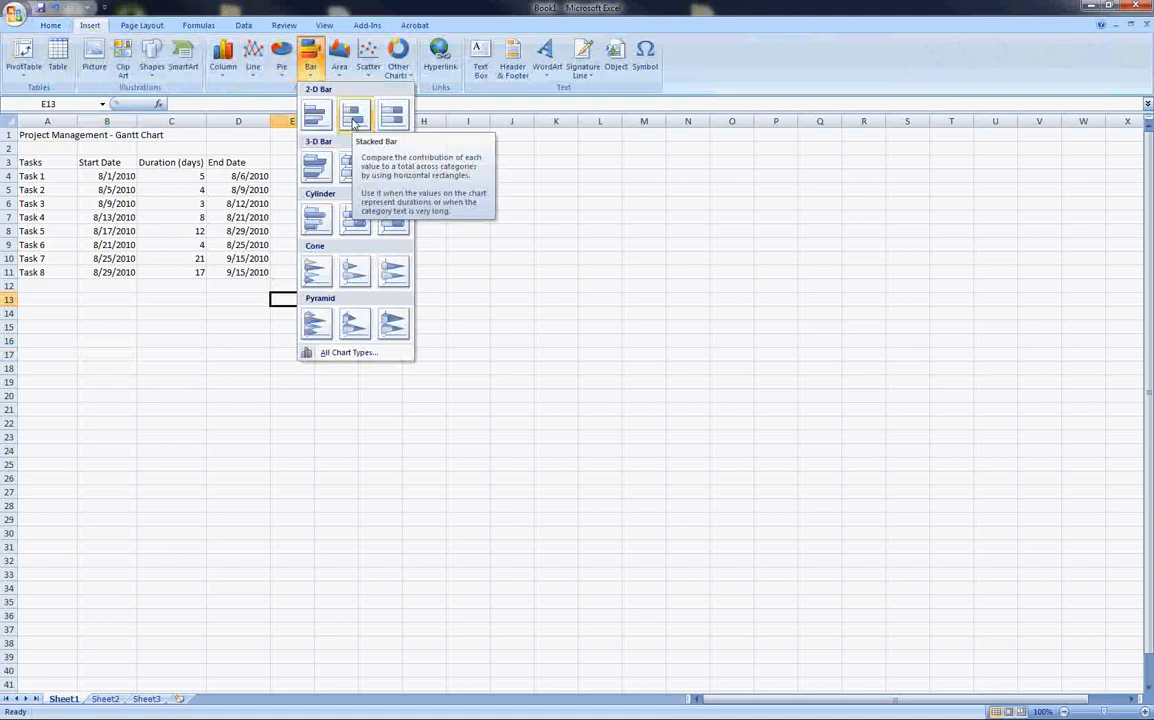
click(354, 120)
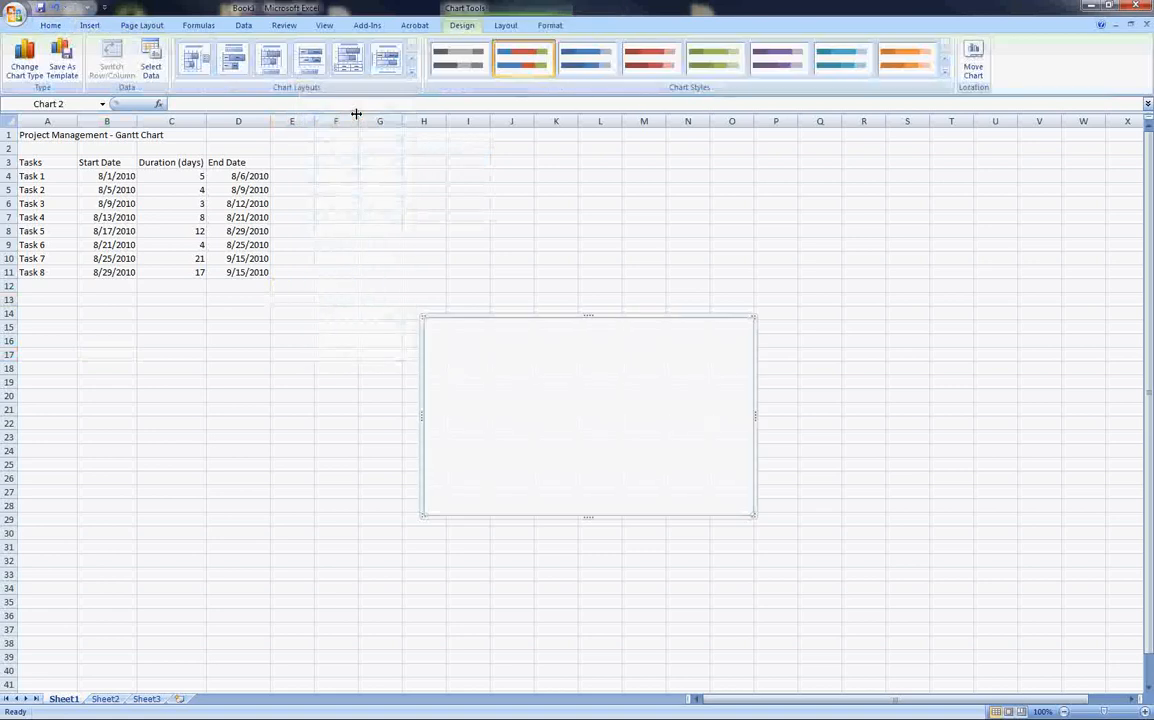
Add a data series to the chart named from B3 (Start Date) with the values in B4:B11.
right_click(492, 342)
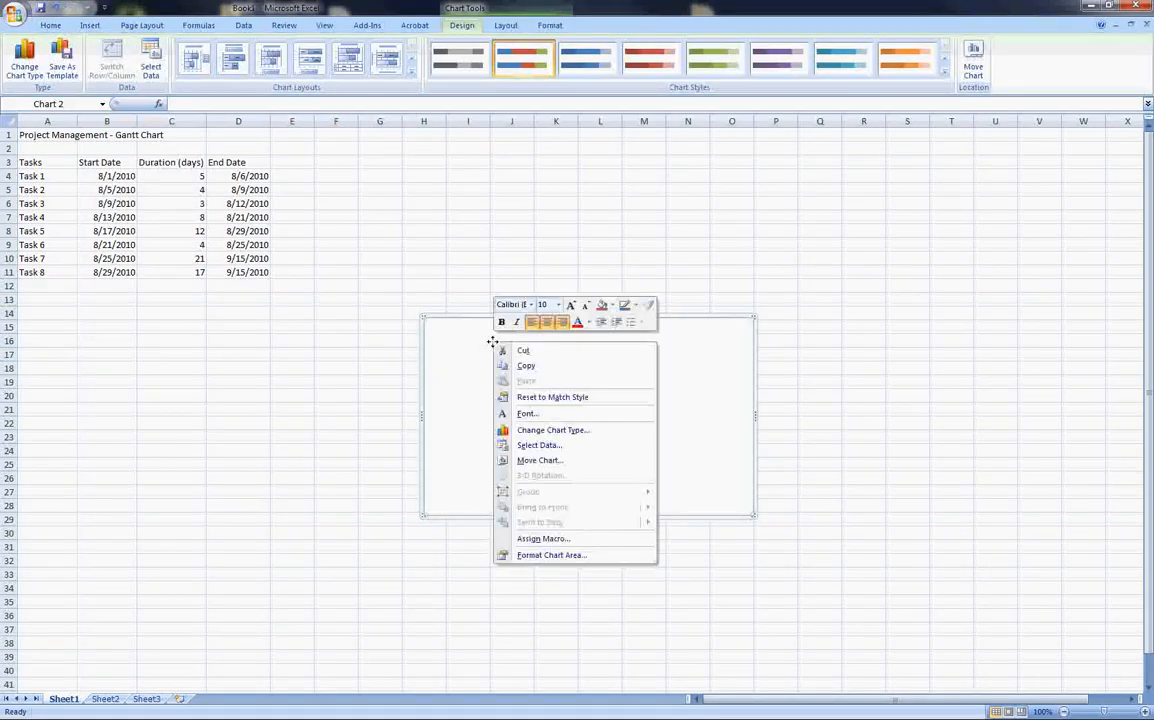
click(549, 446)
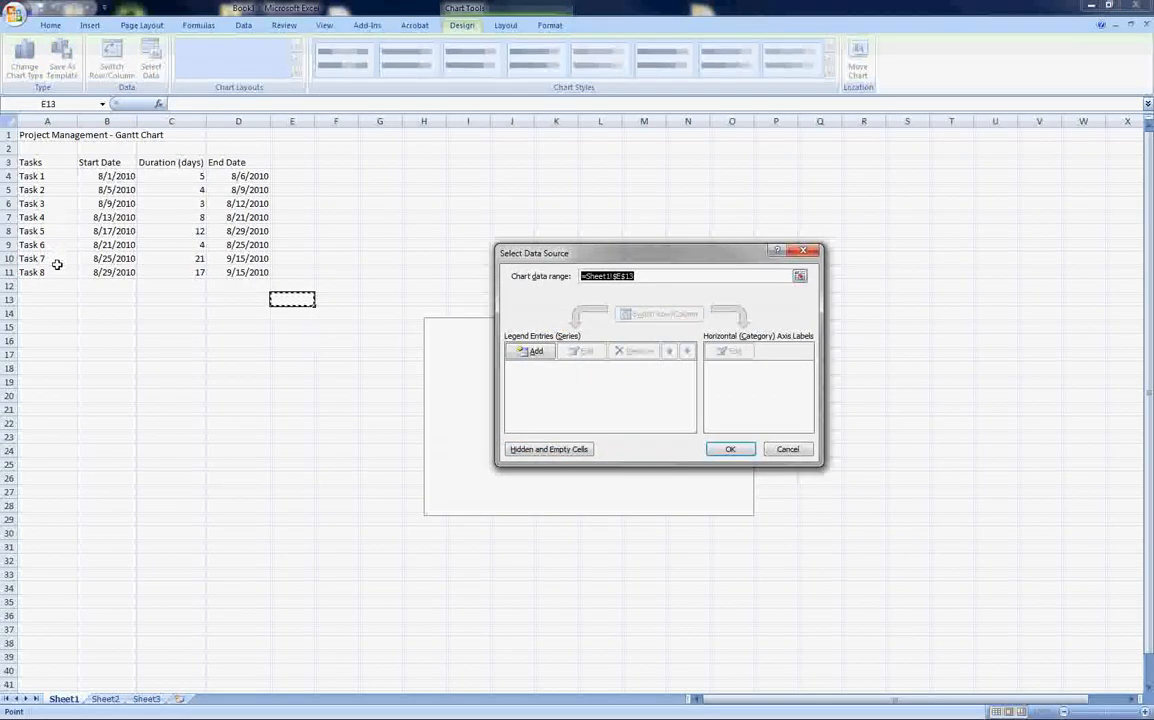
click(523, 354)
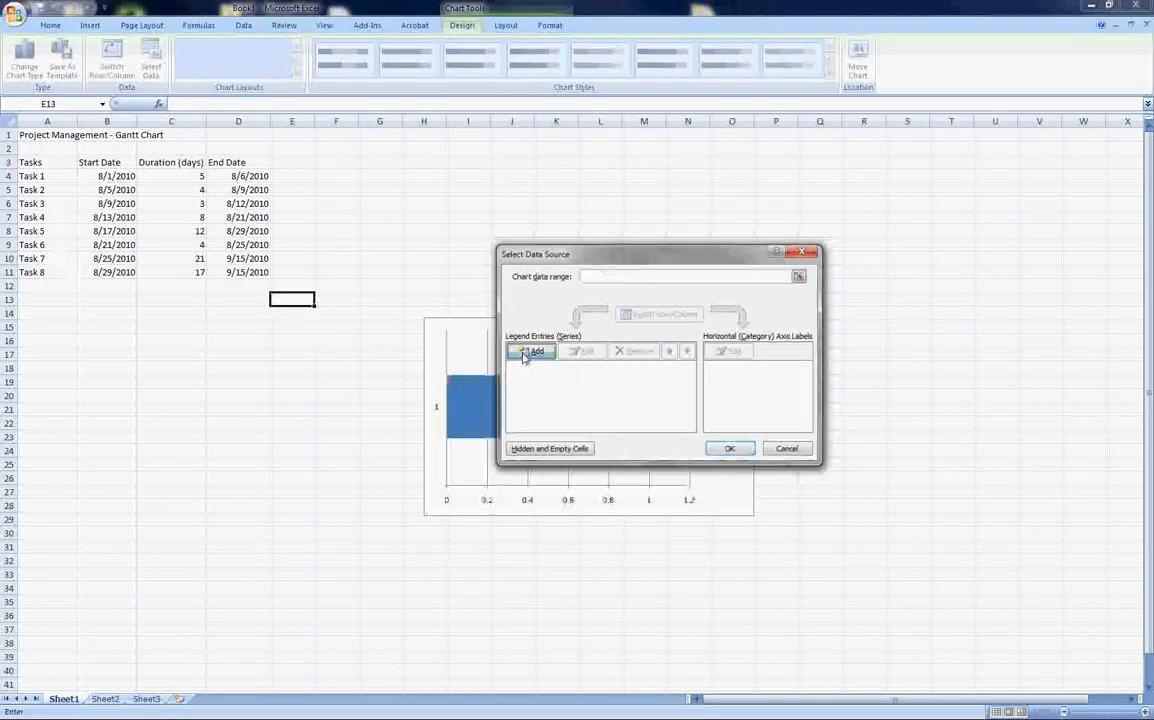
click(106, 162)
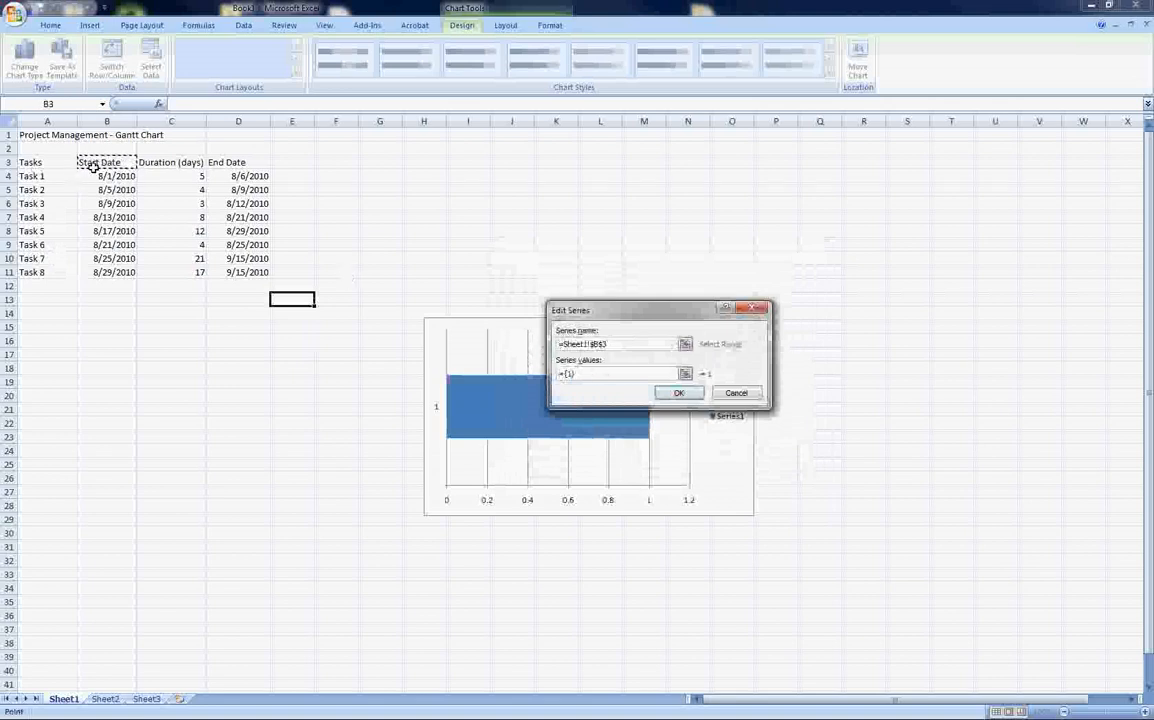
key(Tab)
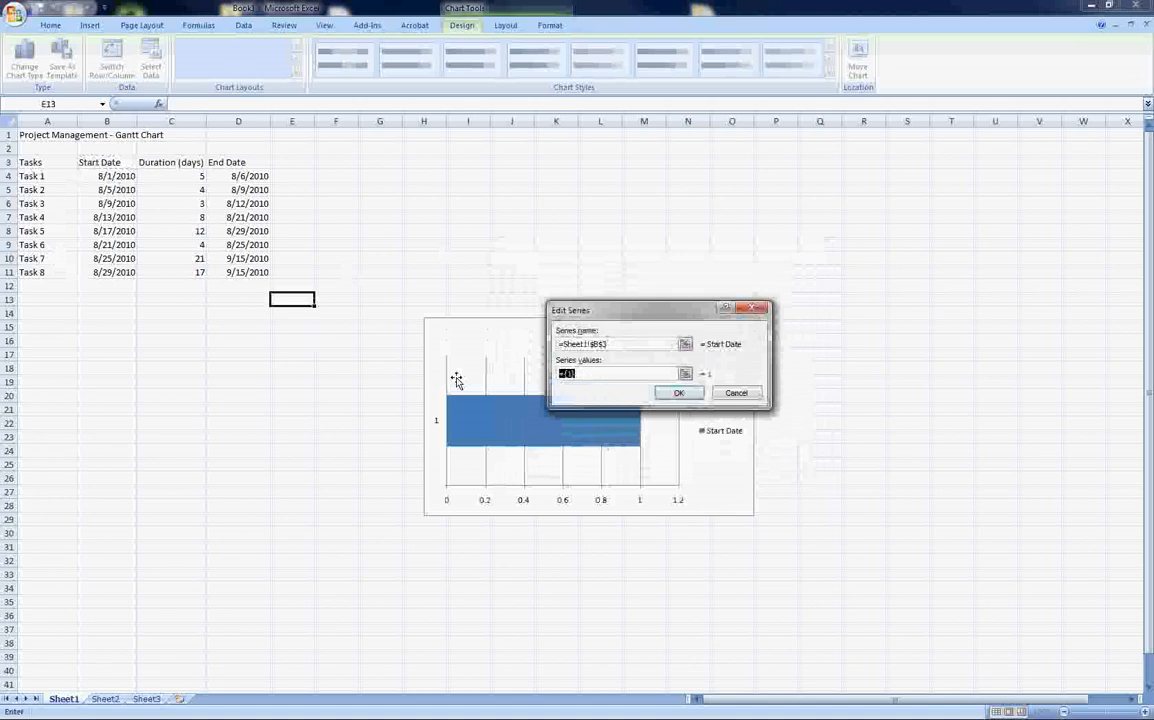
key(BackSpace)
drag(118, 176, 116, 272)
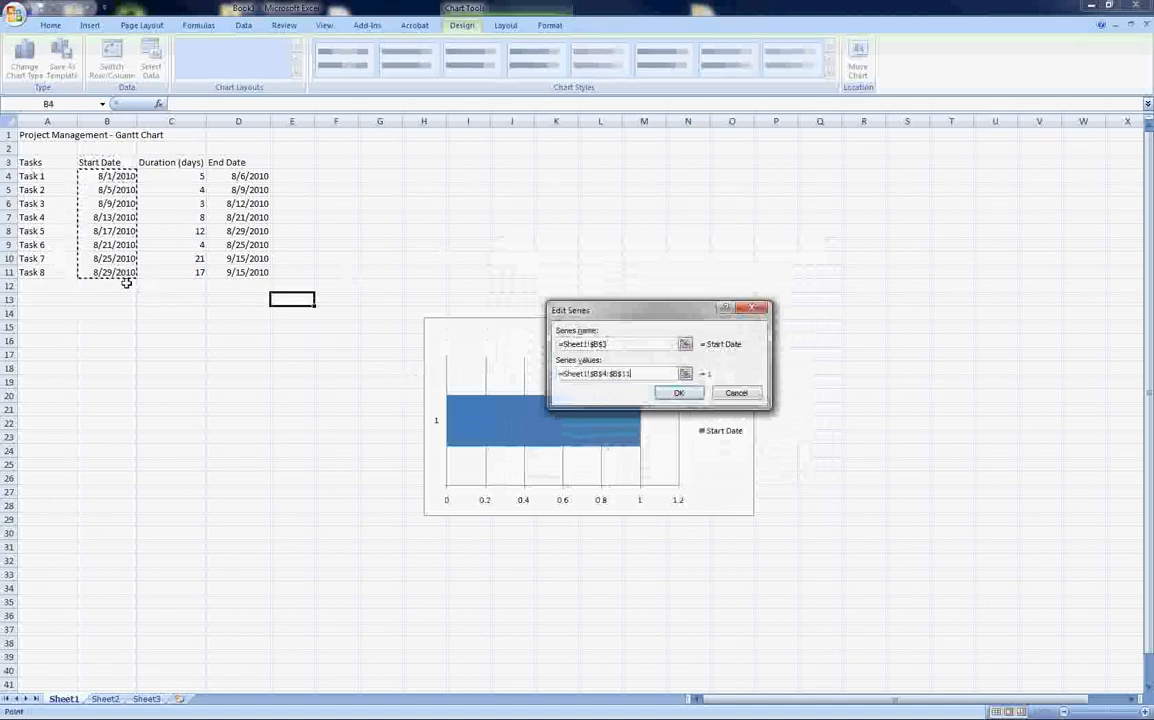
click(677, 394)
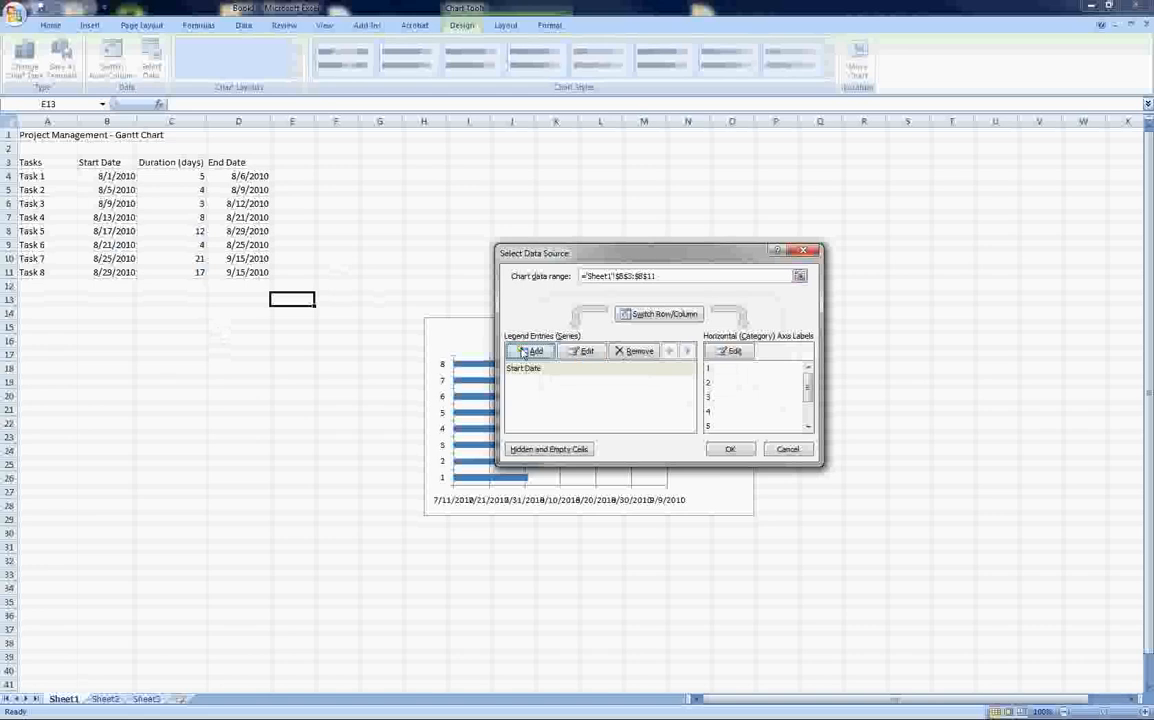
Add a second chart series named from C3 (Duration (days)) with the values in C4:C11.
click(524, 351)
click(182, 162)
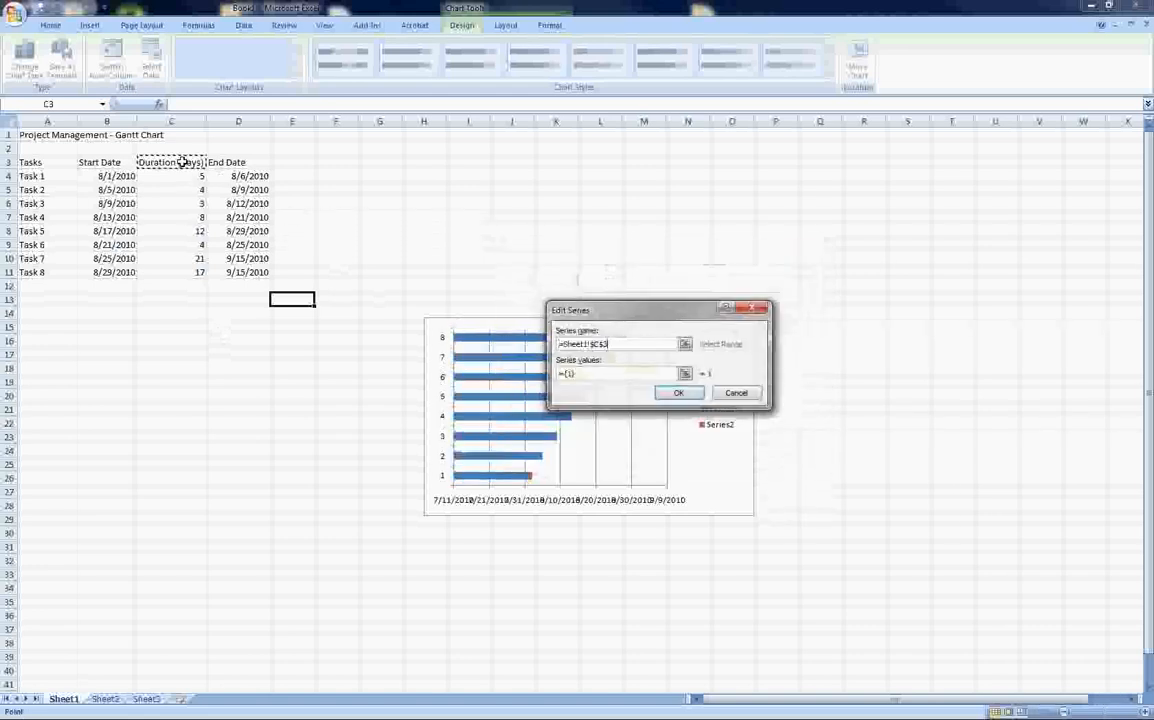
key(Tab)
key(BackSpace)
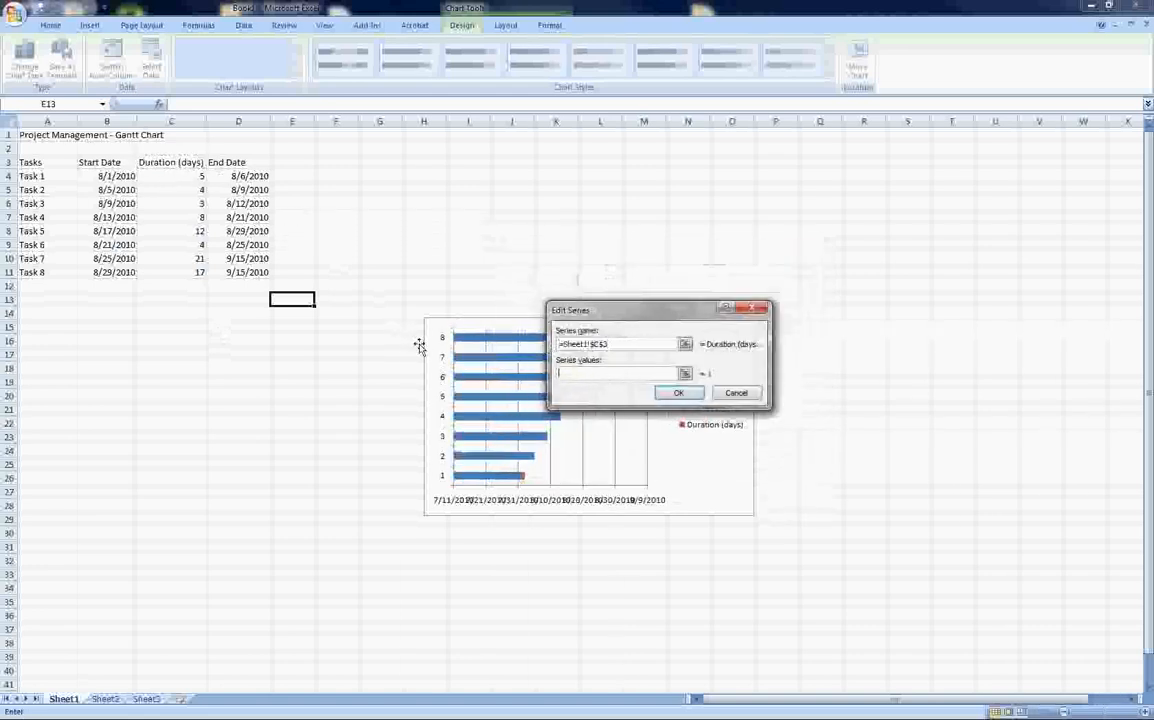
drag(160, 177, 165, 270)
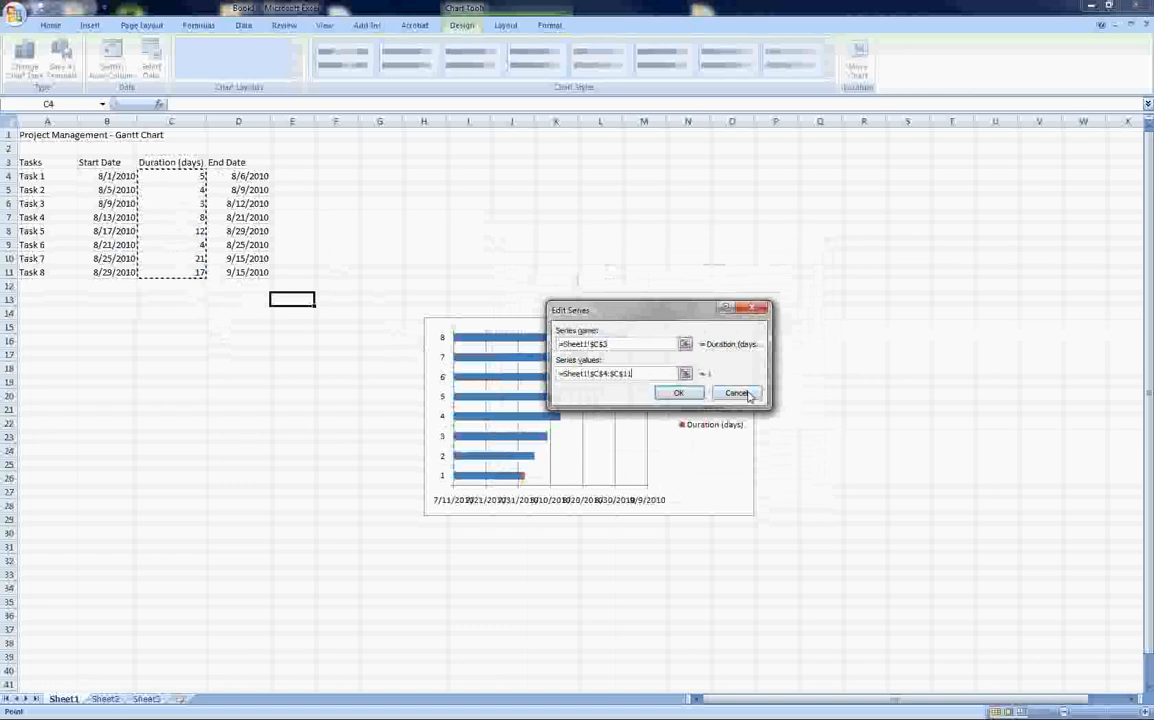
click(678, 392)
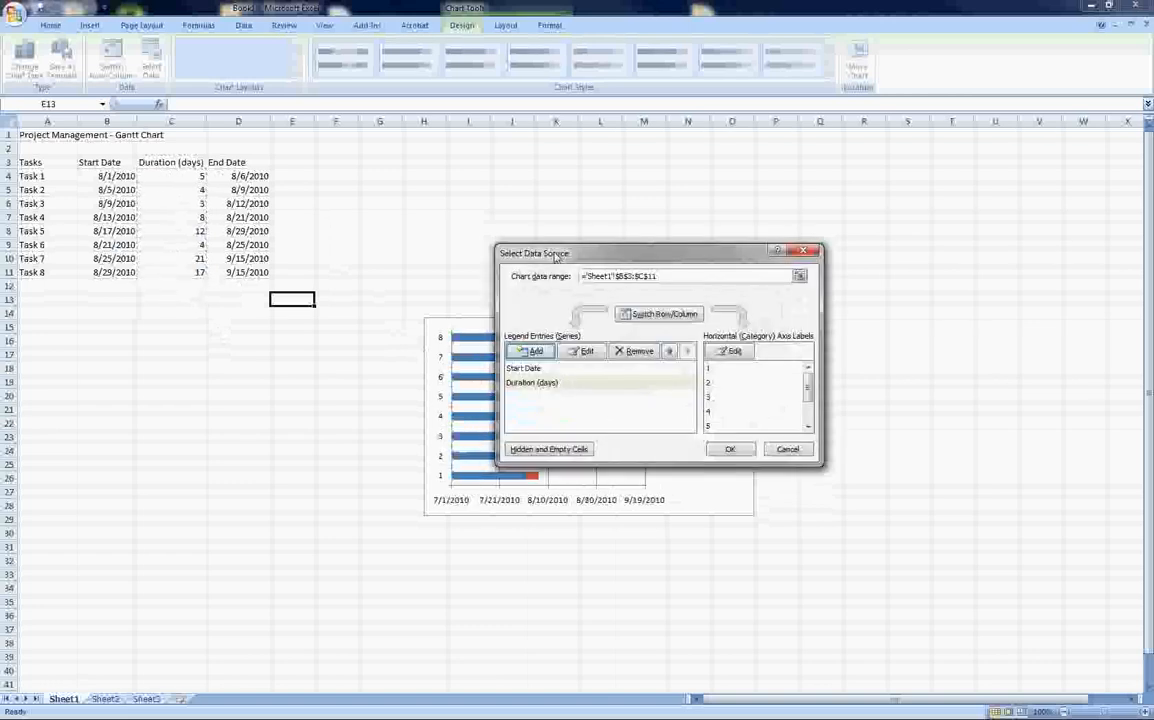
Use the task names in A4:A11 as the chart's category axis labels and apply the data source changes.
drag(557, 257, 757, 165)
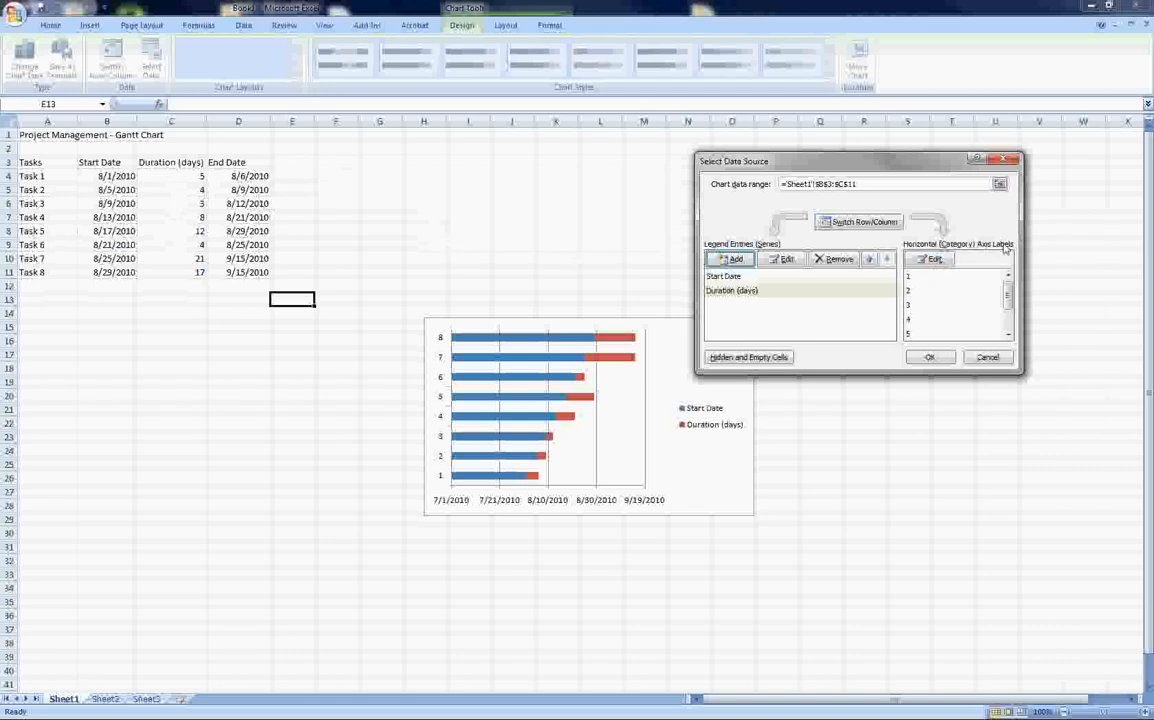
click(933, 260)
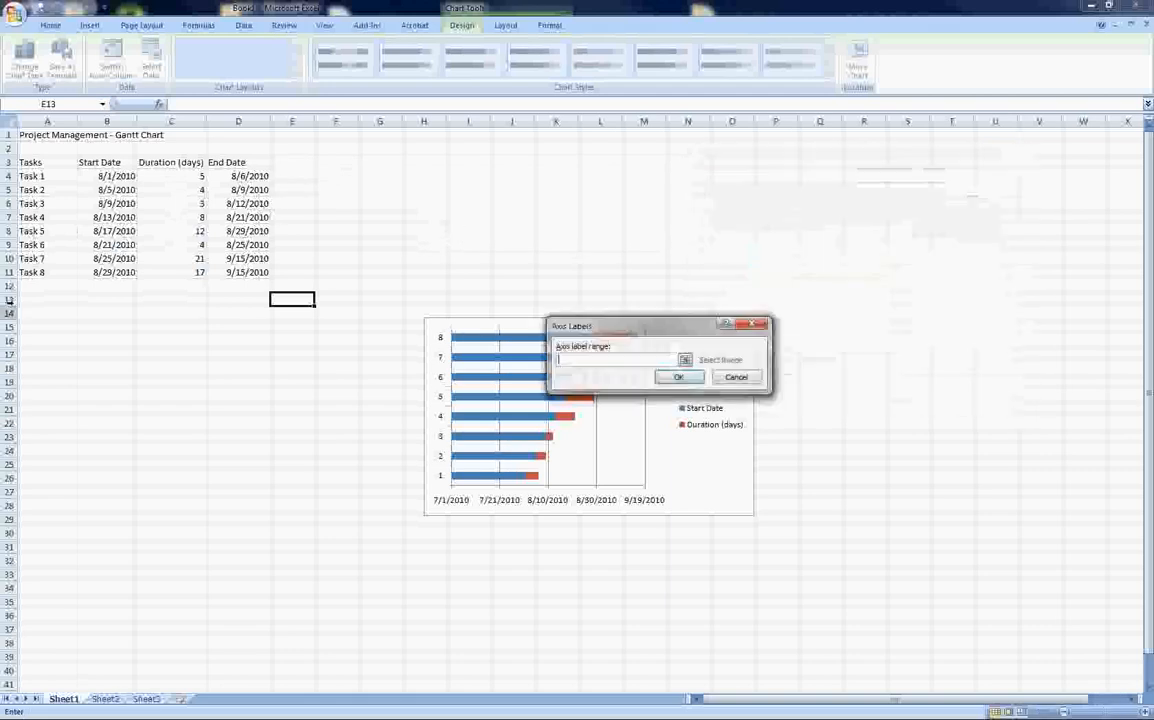
click(39, 176)
shift+click(58, 274)
click(678, 377)
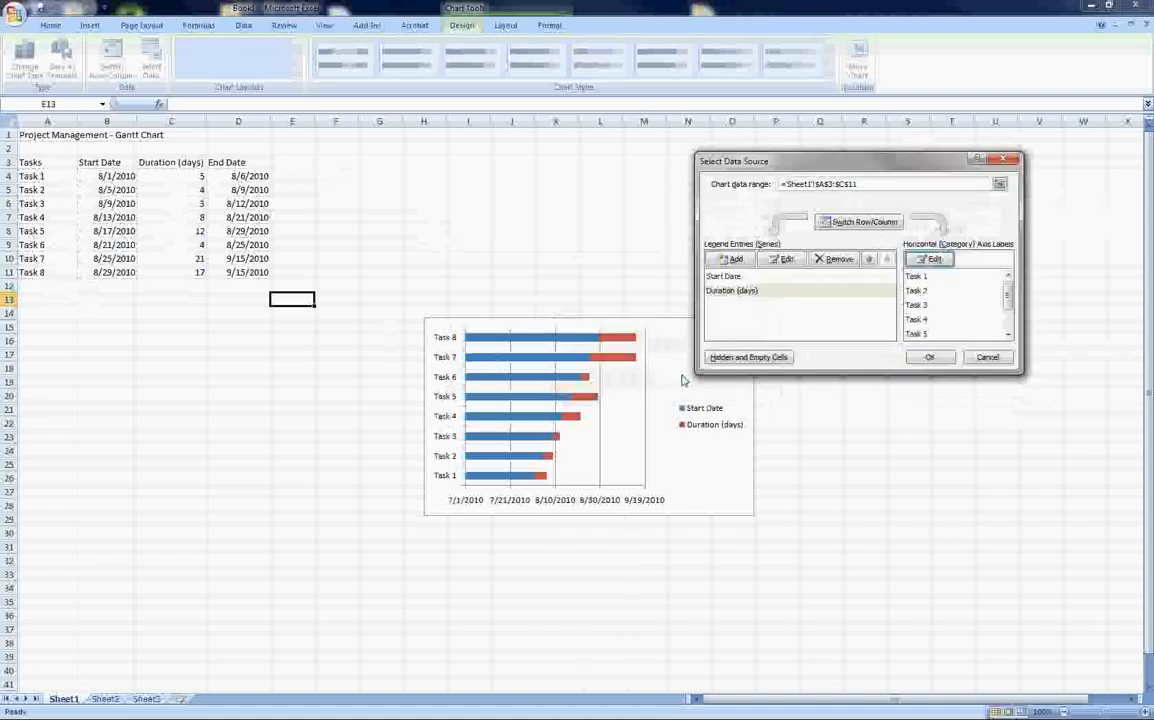
click(930, 359)
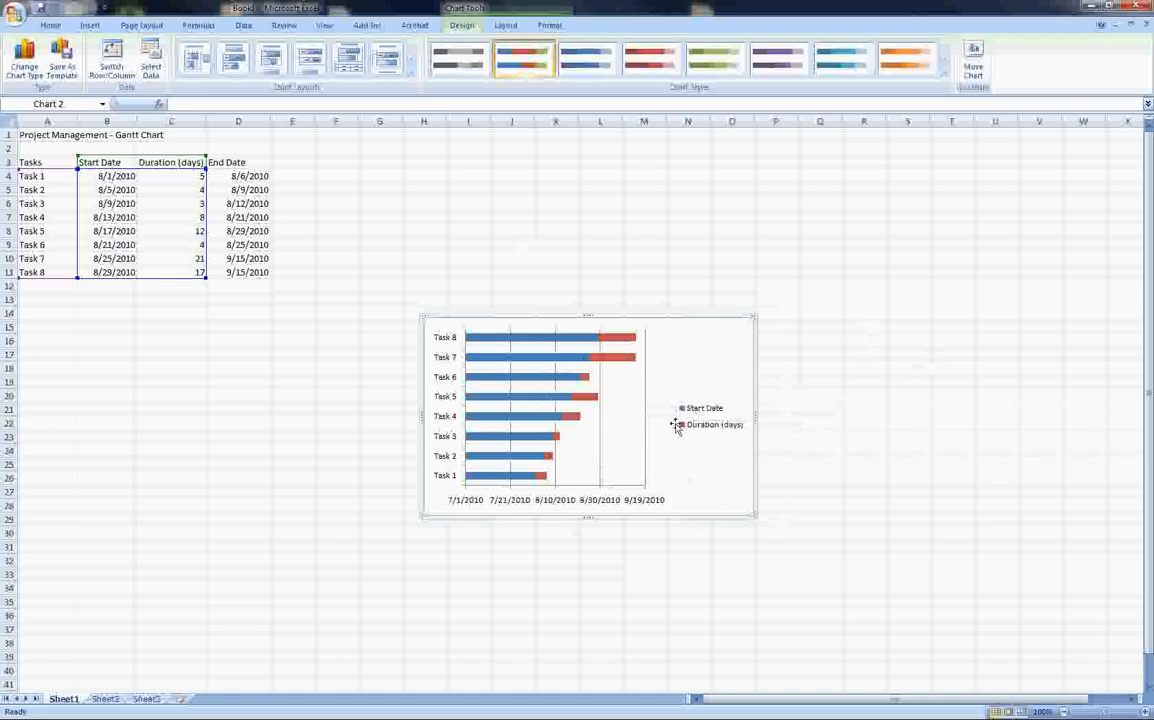
Delete the chart's legend and enlarge the chart to reach about column Q and row 33.
click(706, 409)
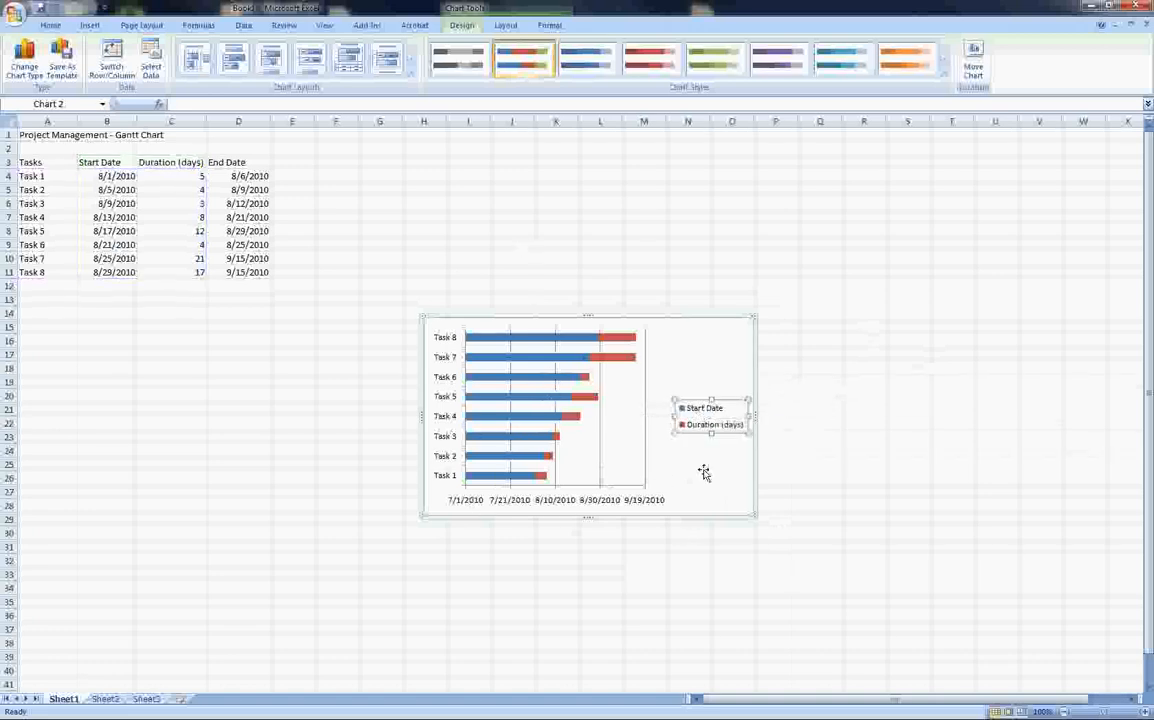
key(Delete)
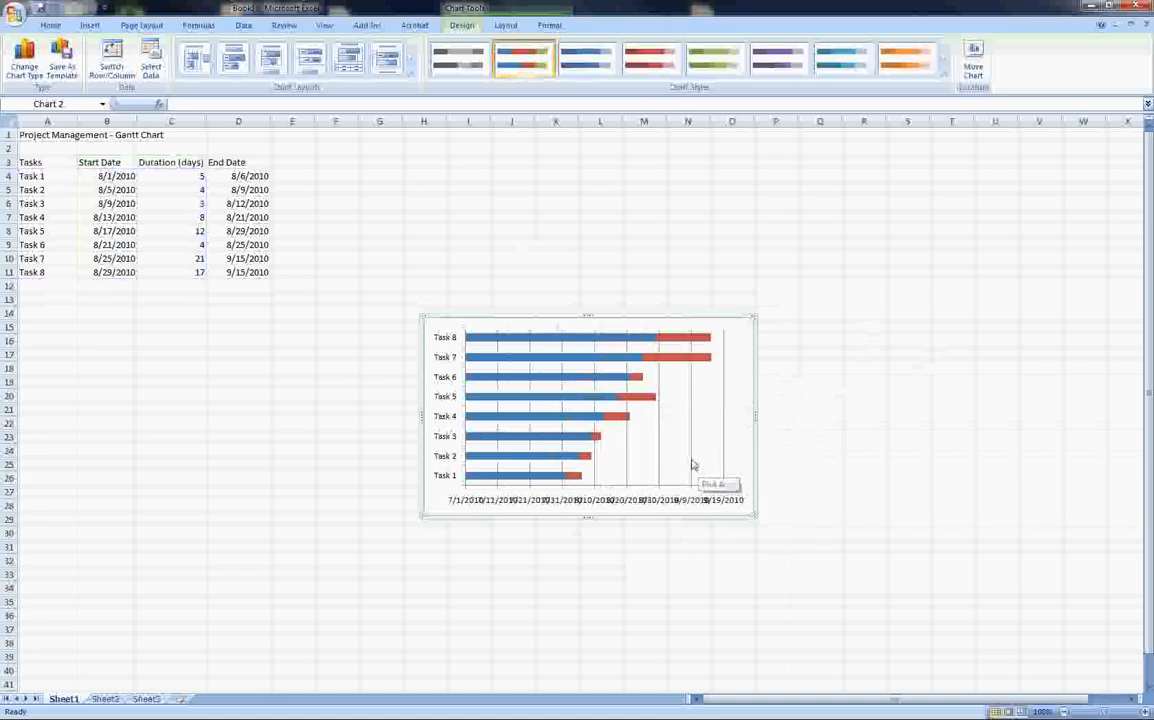
drag(755, 516, 836, 576)
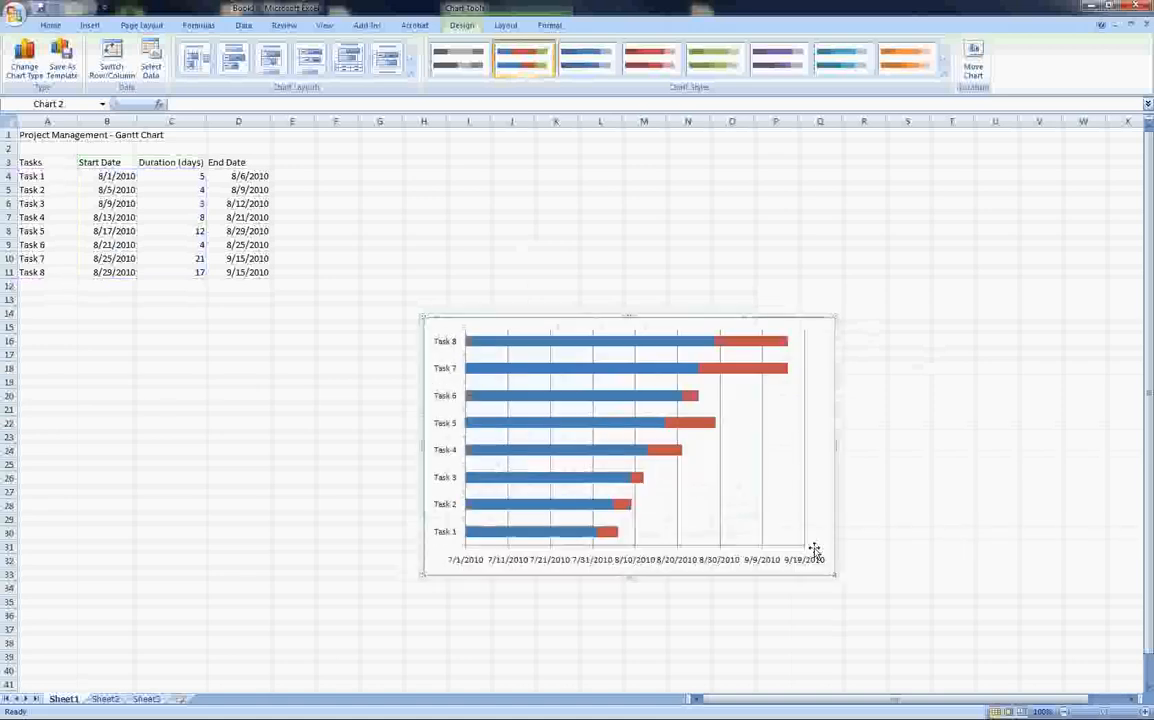
Format the blue Start Date series with no fill and no border line so that only the duration bars show.
click(512, 350)
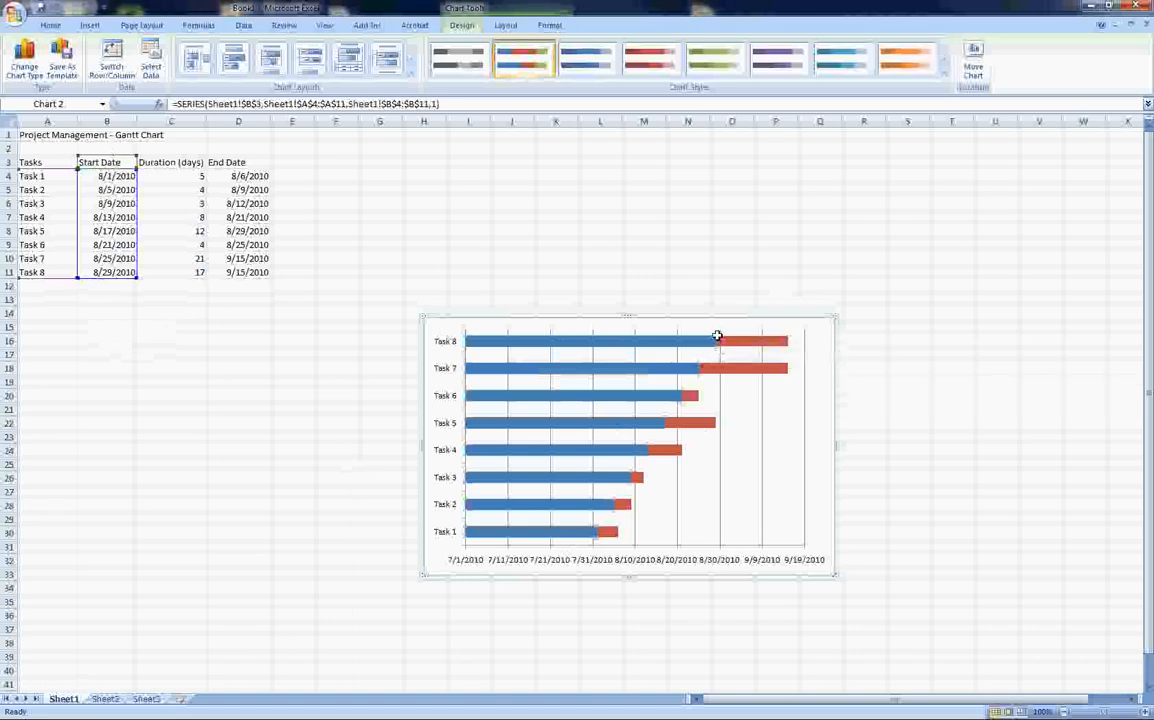
mouse_move(740, 348)
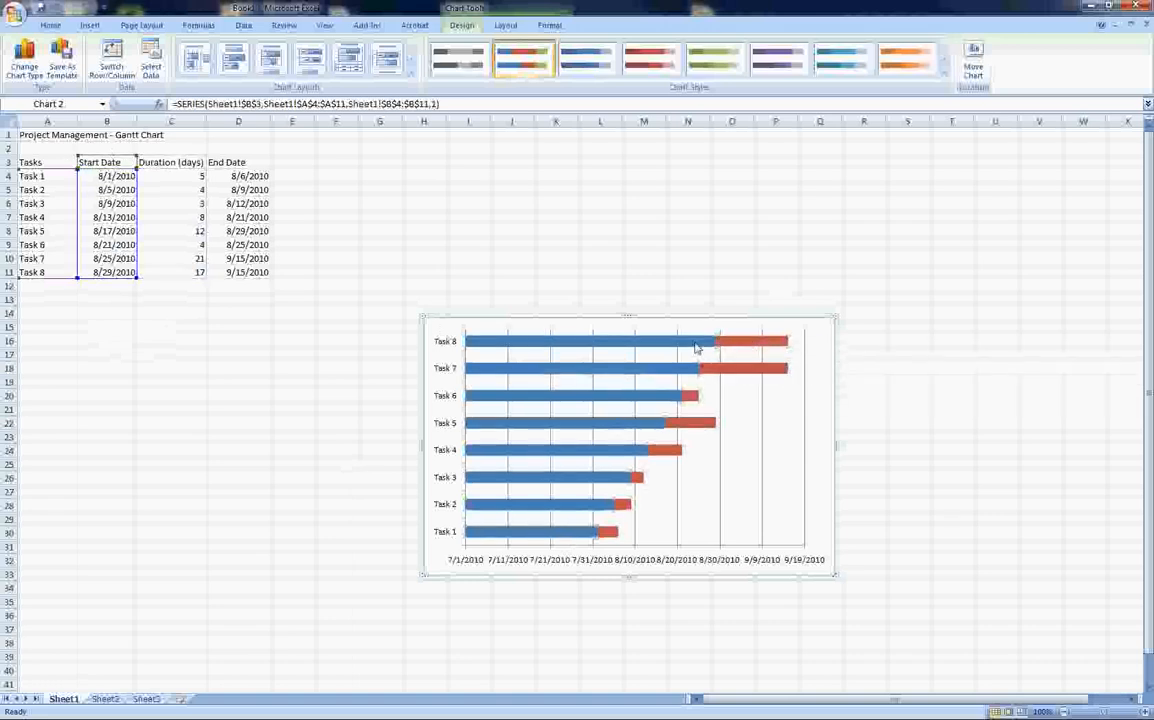
right_click(531, 348)
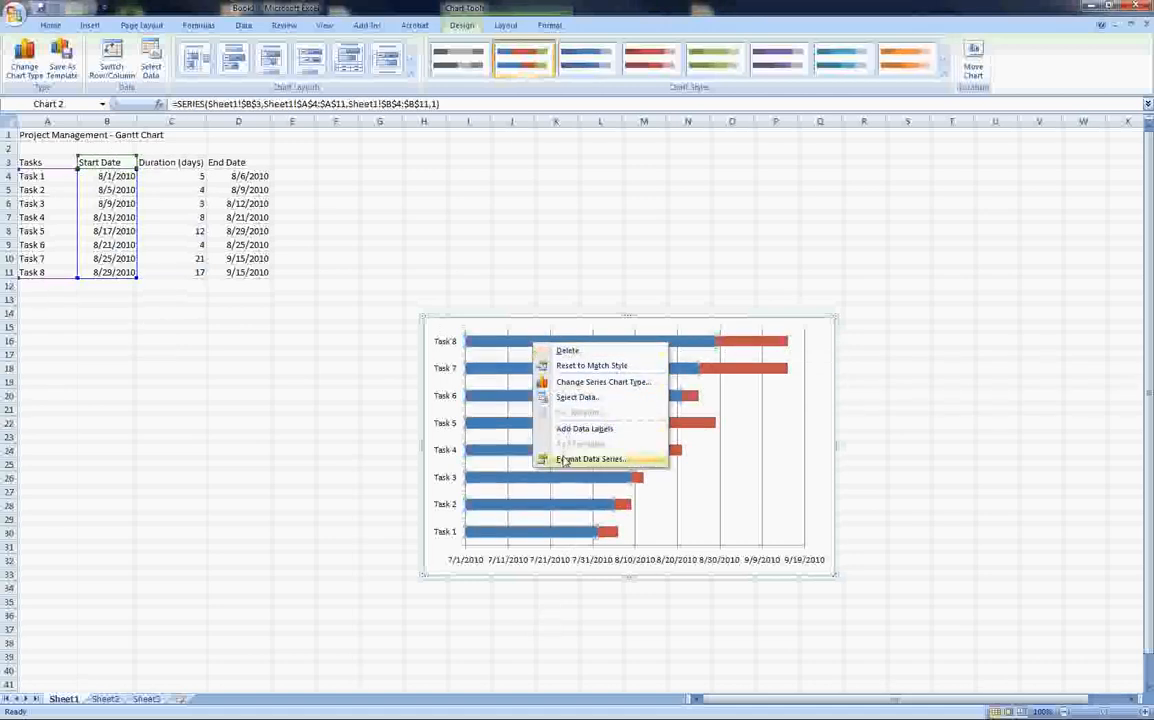
click(622, 460)
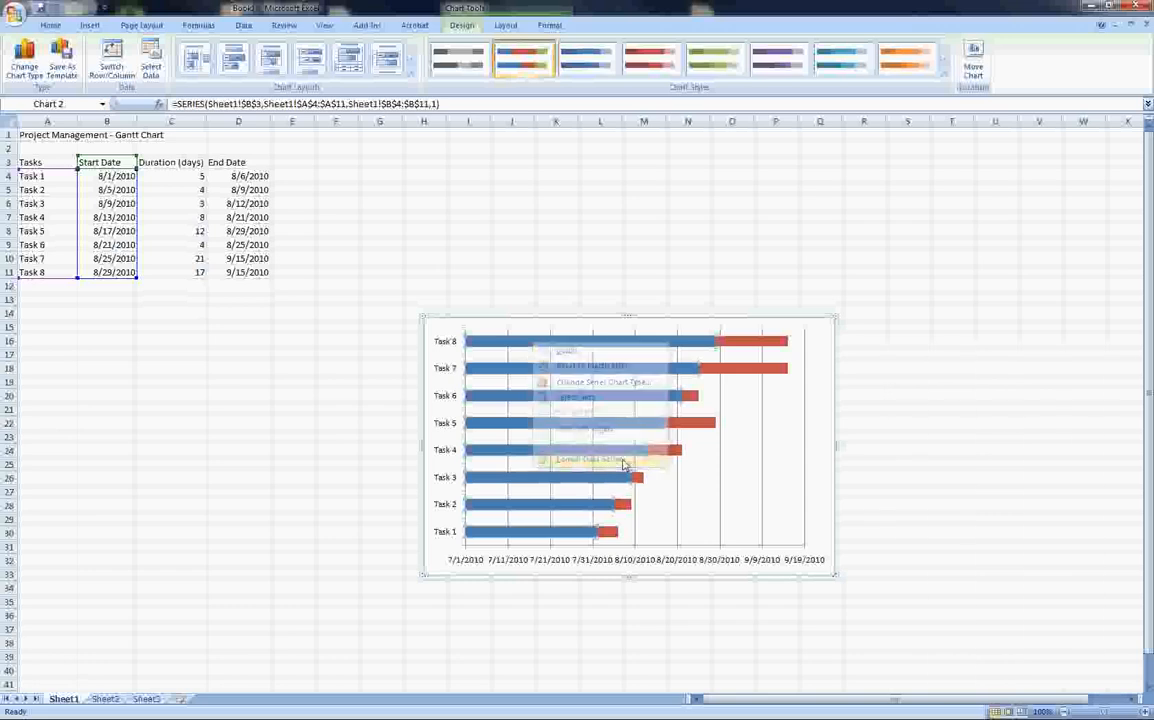
click(472, 224)
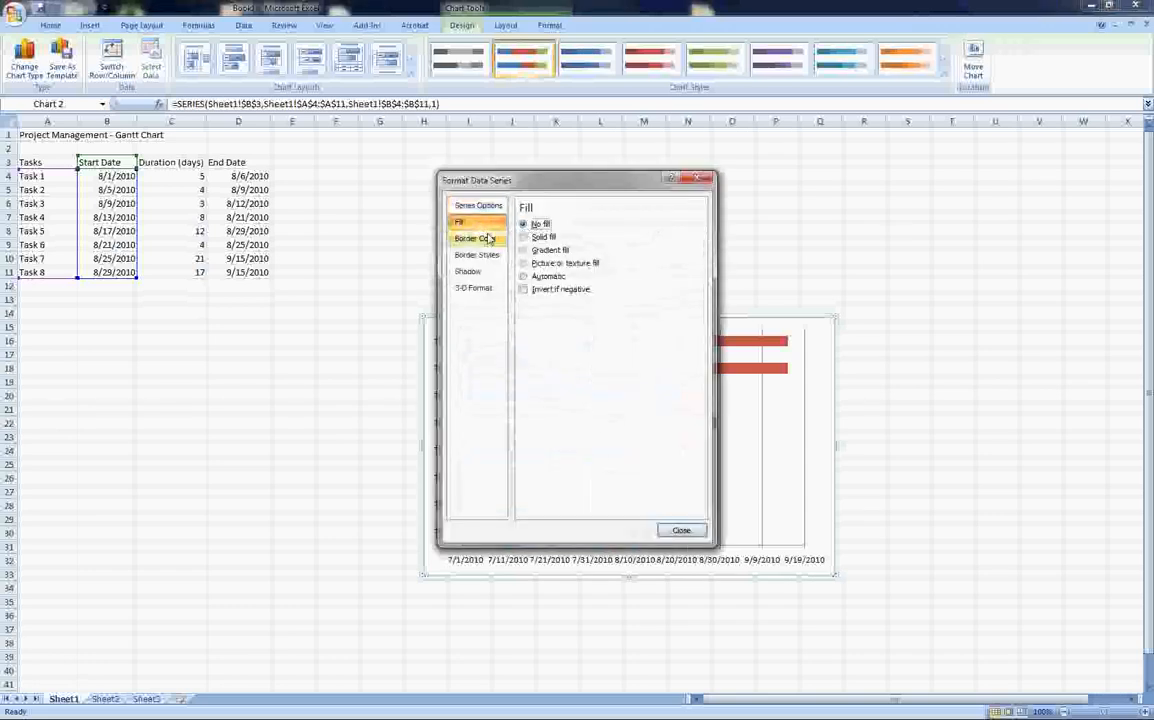
click(475, 239)
click(523, 225)
drag(500, 180, 201, 158)
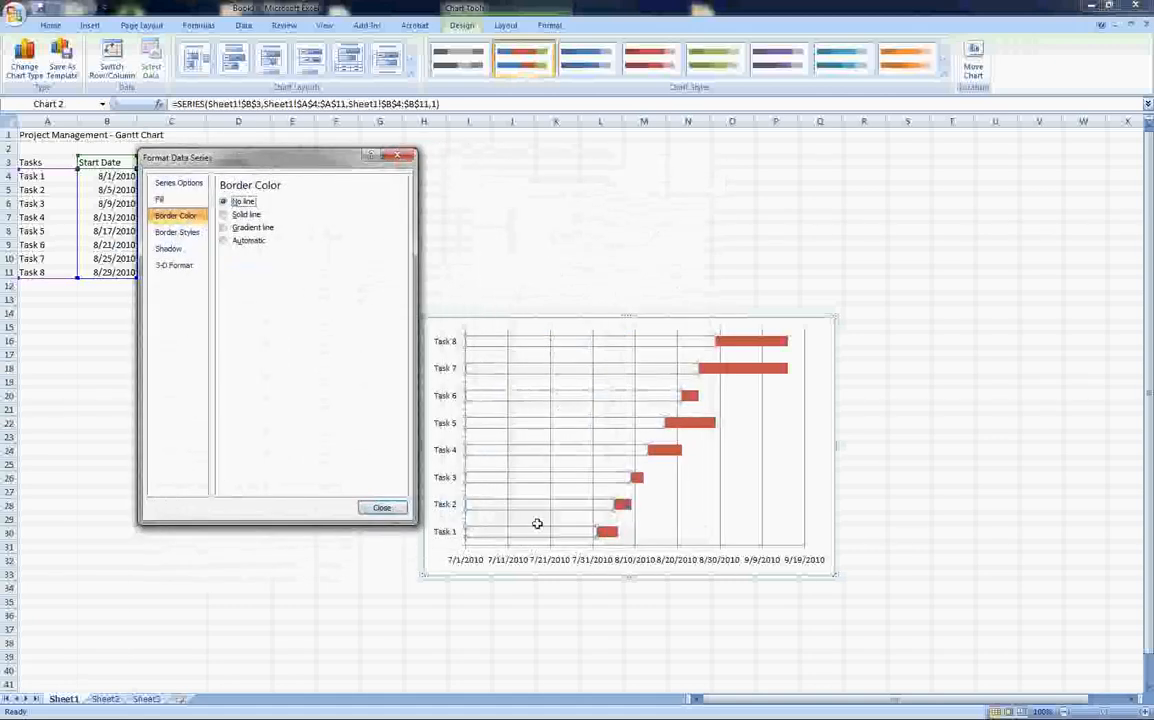
click(392, 513)
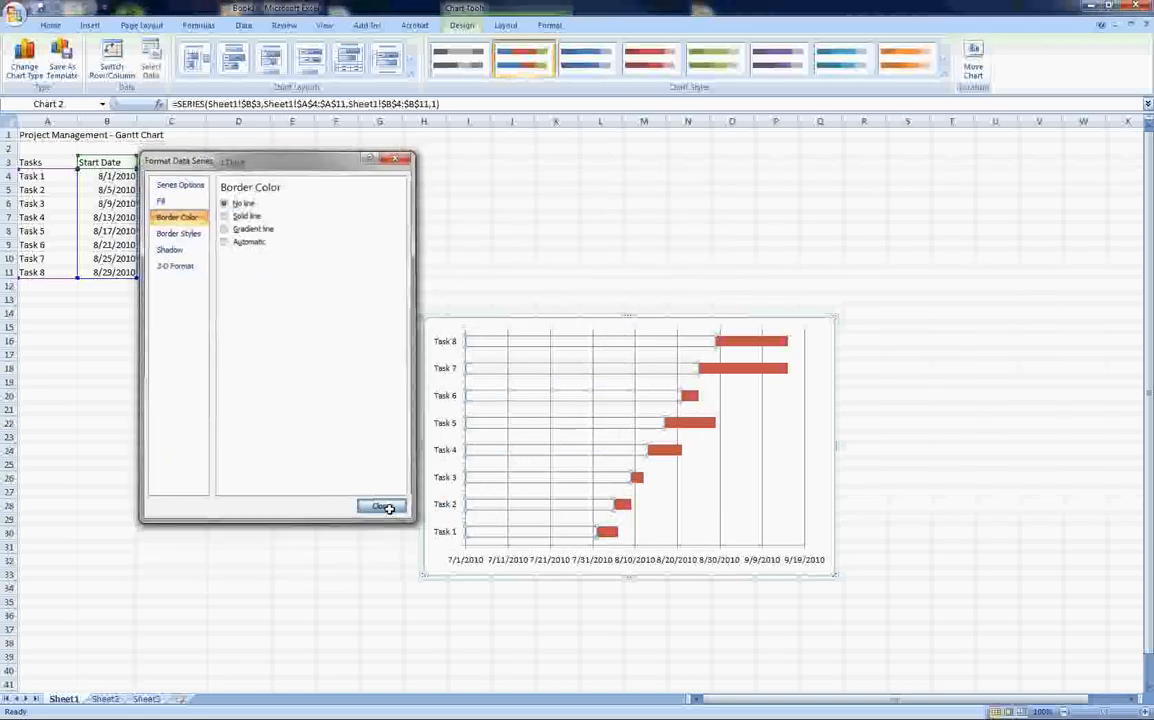
click(757, 505)
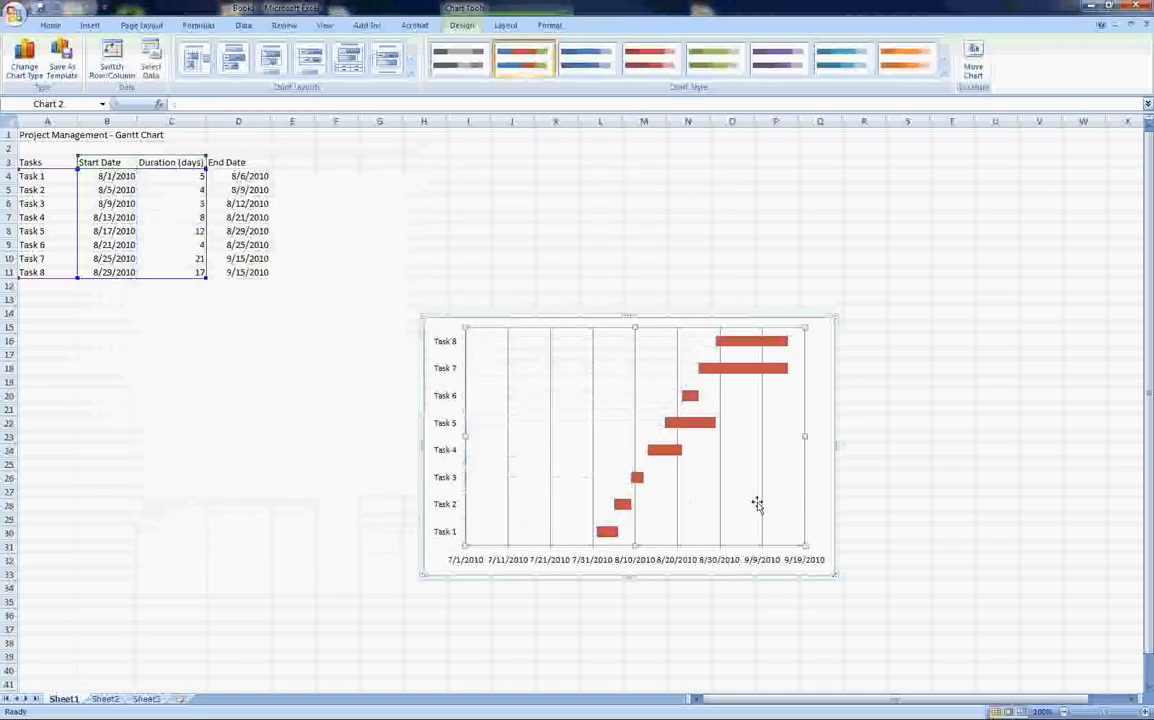
click(513, 240)
Set the task axis to list its categories in reverse order, starting with Task 1.
click(446, 345)
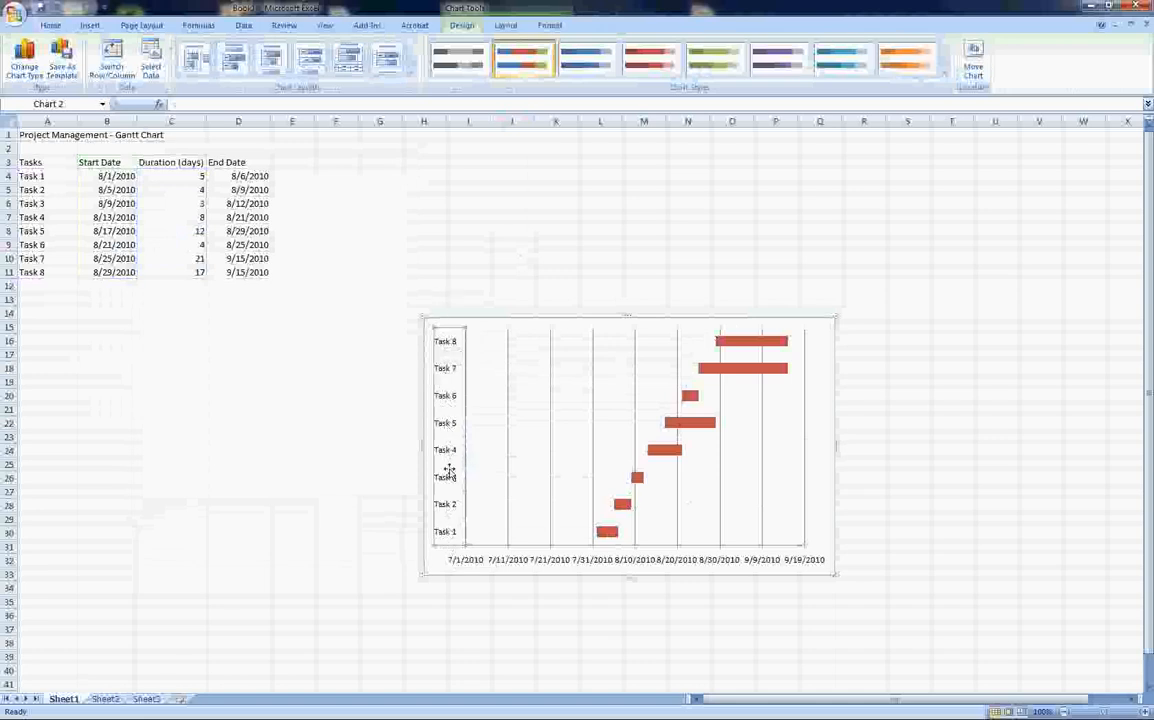
right_click(448, 372)
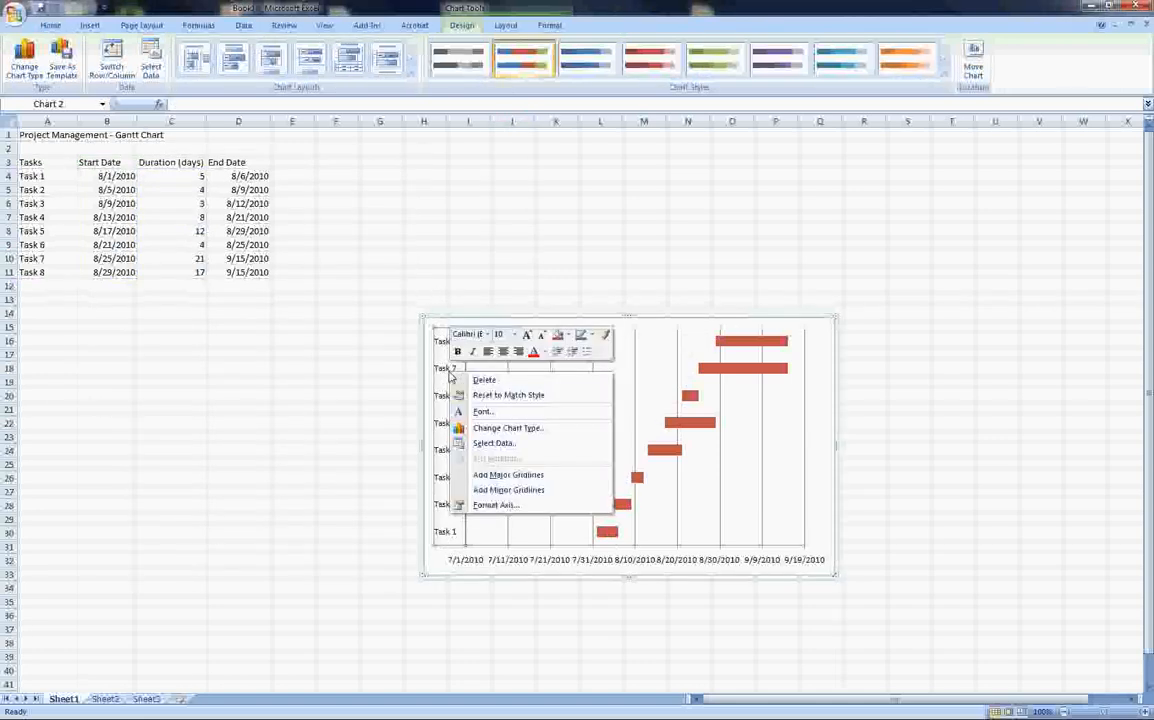
click(493, 506)
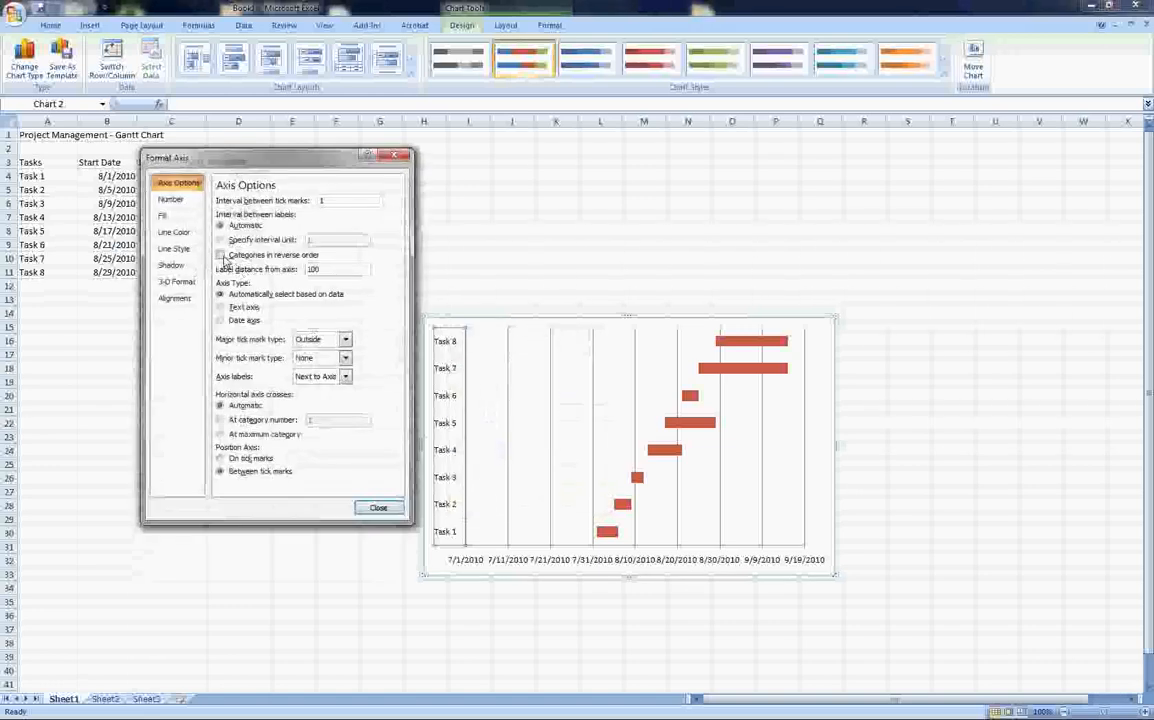
click(221, 255)
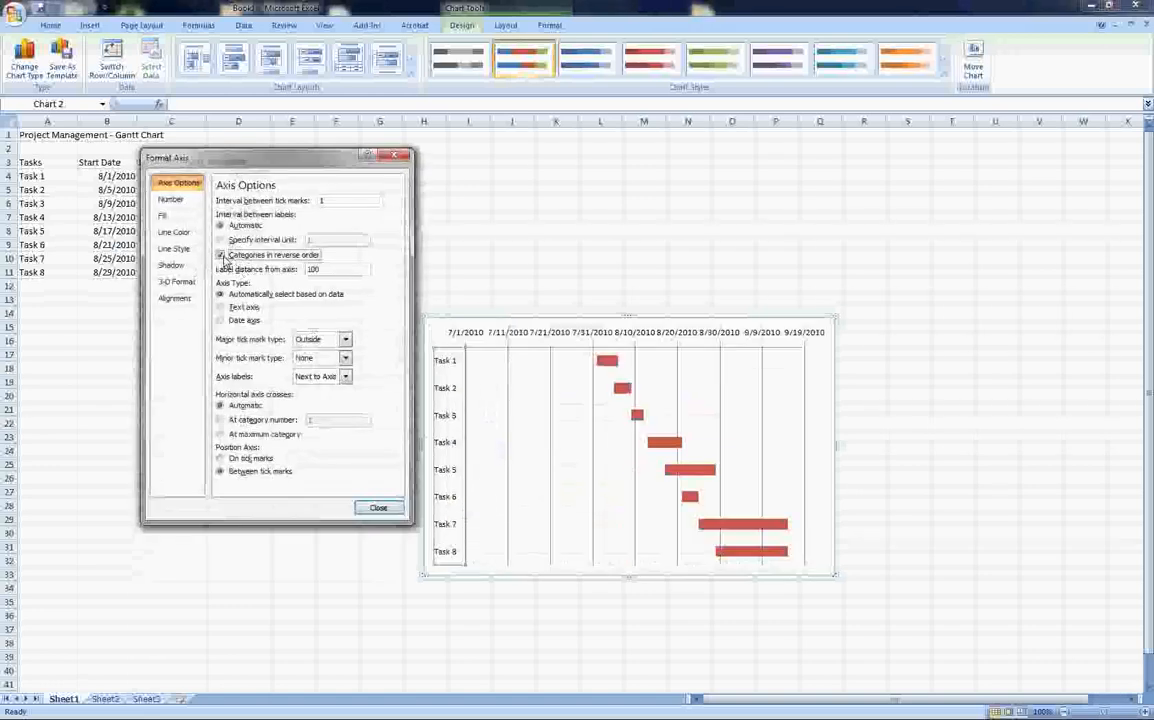
Finish formatting the task axis and close its settings.
click(378, 509)
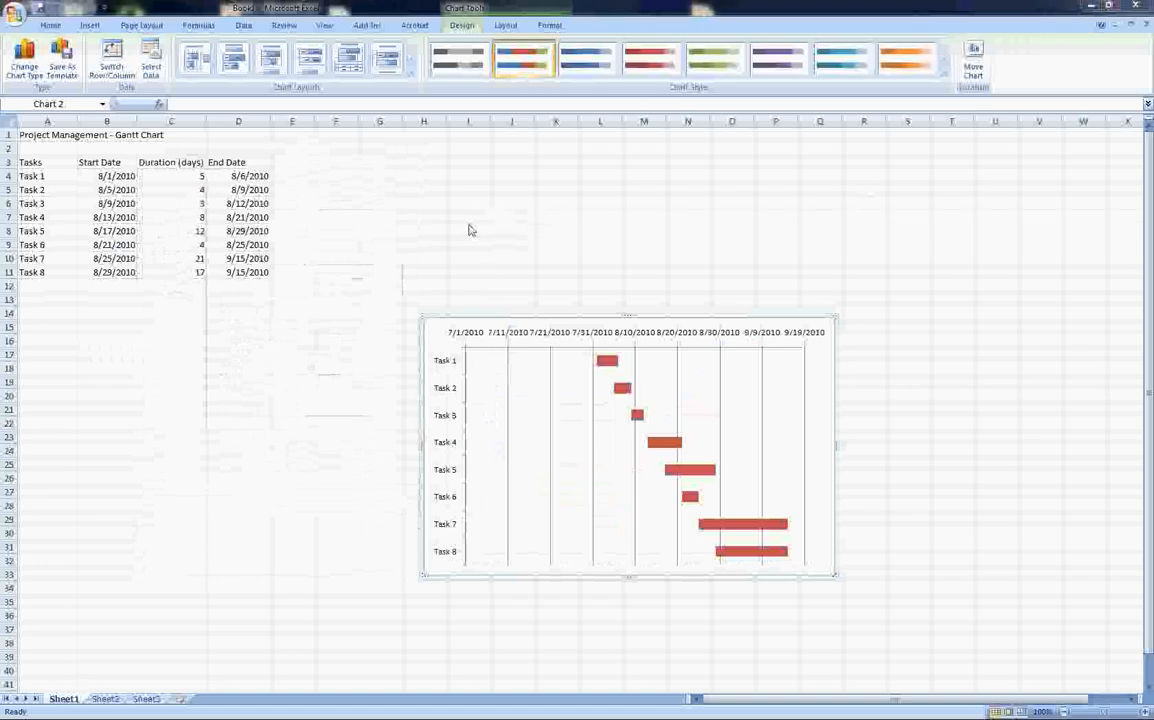
Try the comma number format on the start dates in B4:B11, and undo it.
click(95, 172)
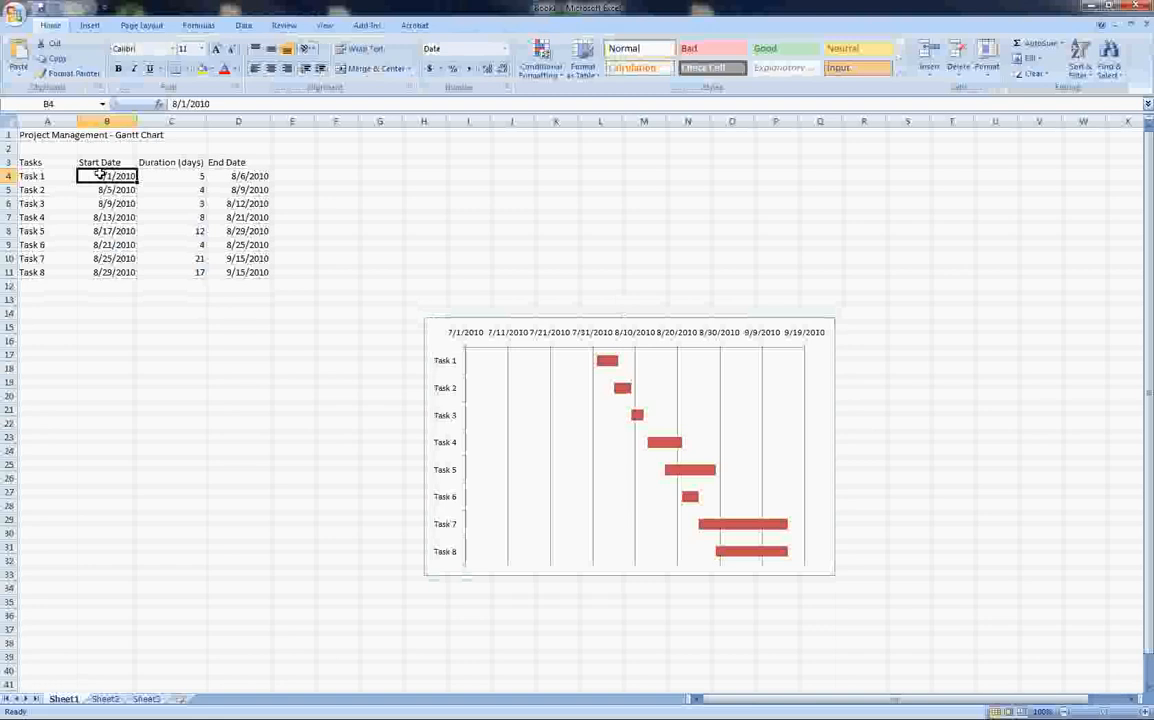
shift+click(110, 272)
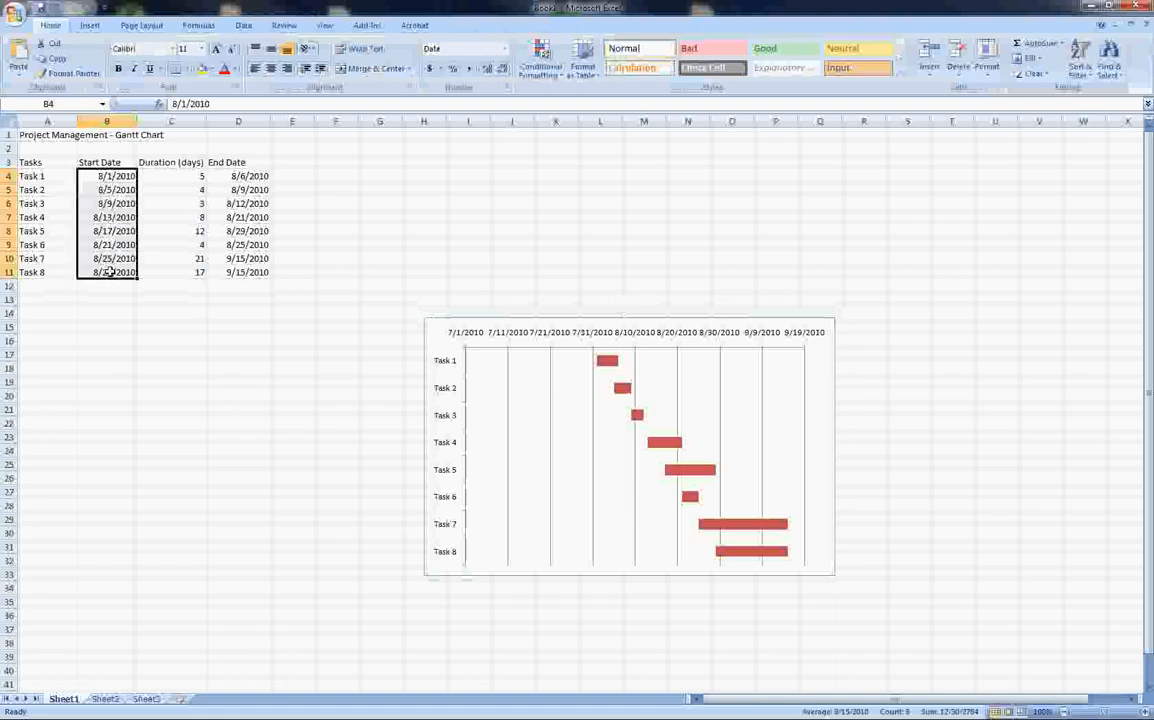
click(468, 70)
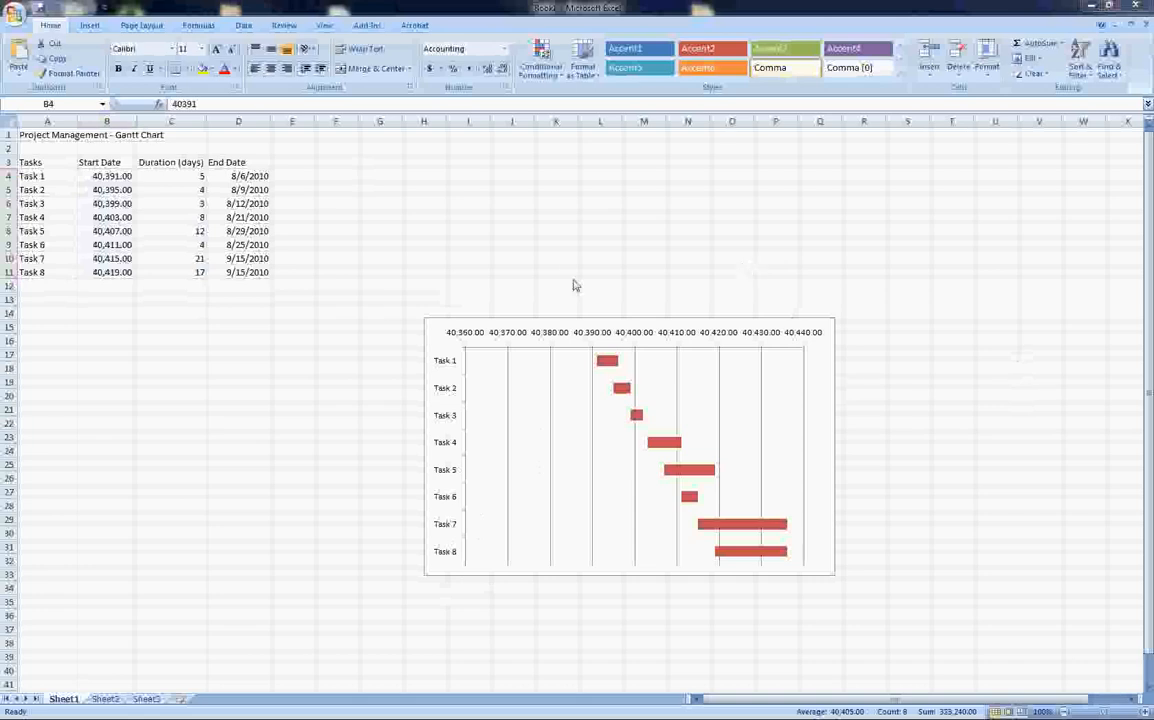
click(162, 357)
key(ctrl+z)
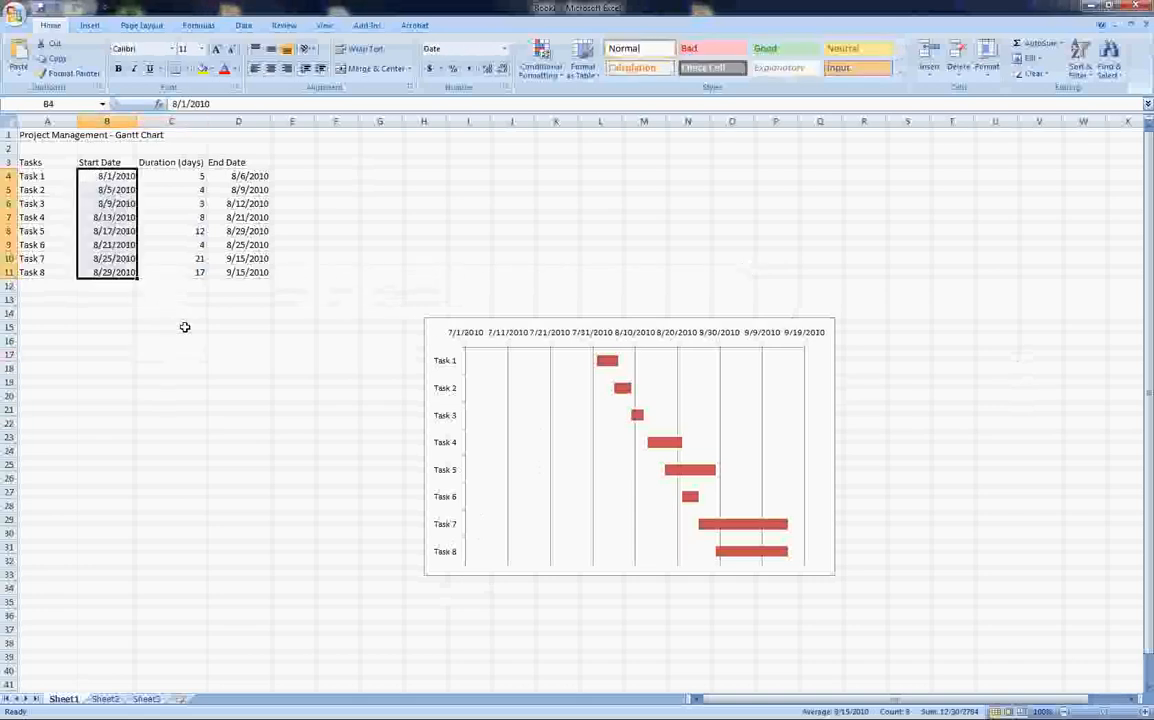
Enter the chart's date limits below the table: 7/28/2010 in B14 and 9/18/2010 in B15.
click(108, 318)
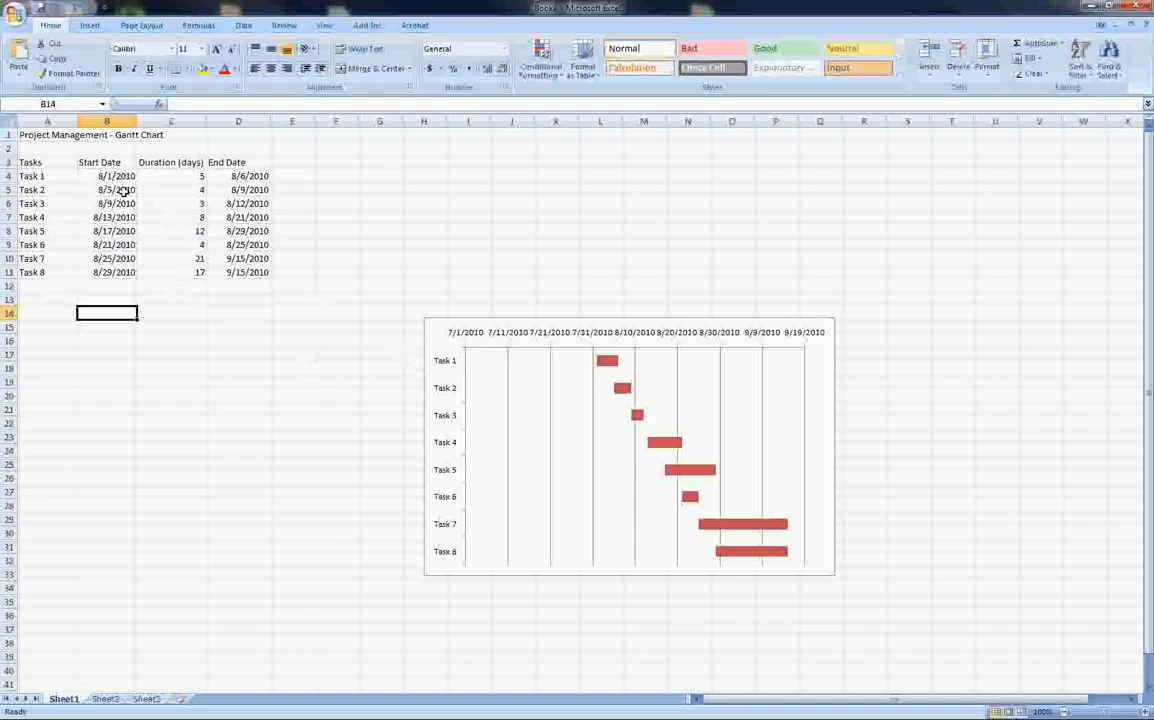
text(7/28/)
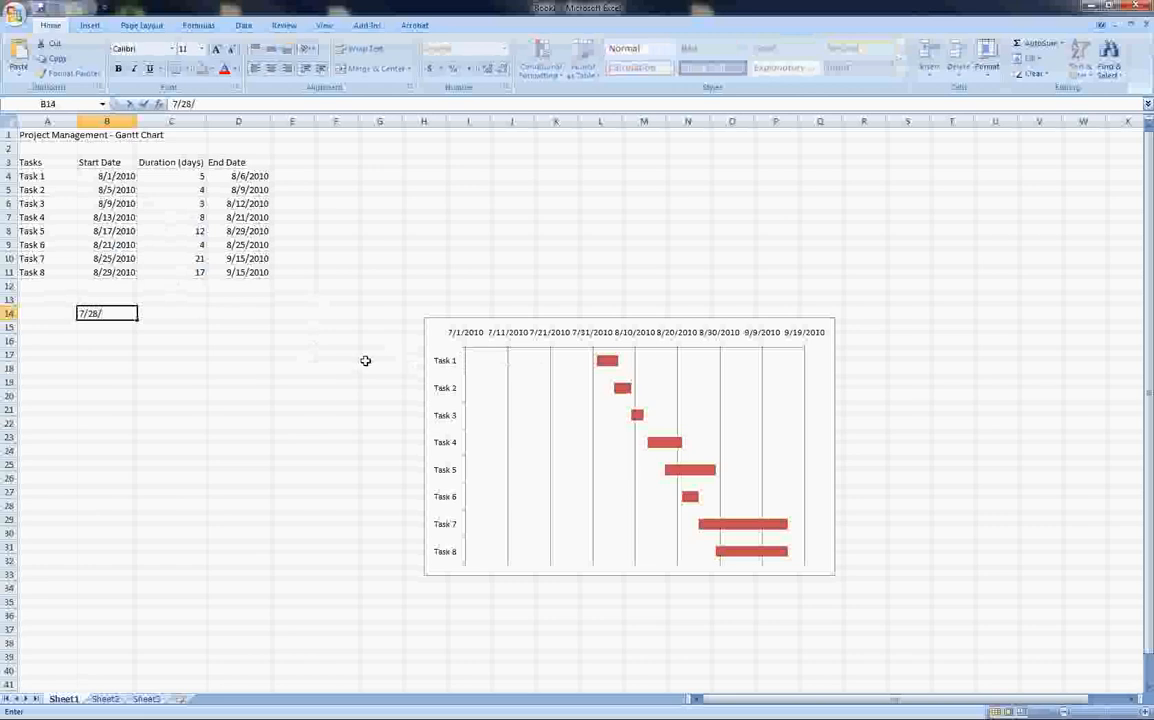
text(2010)
key(Return)
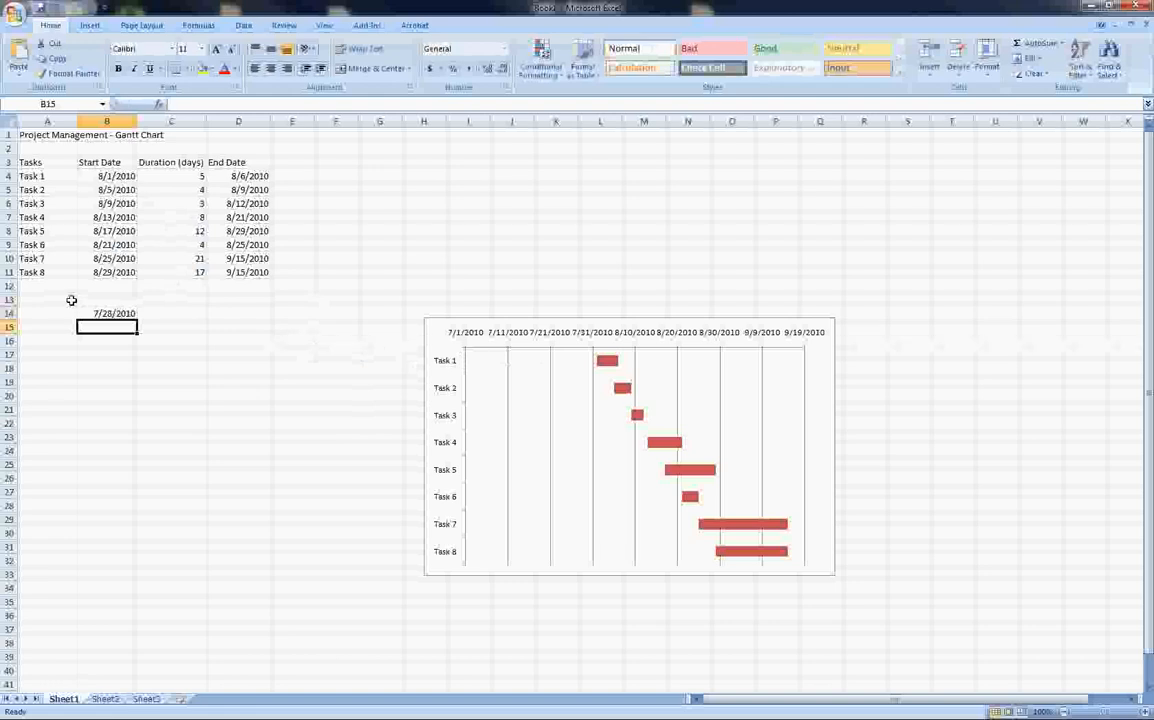
click(102, 176)
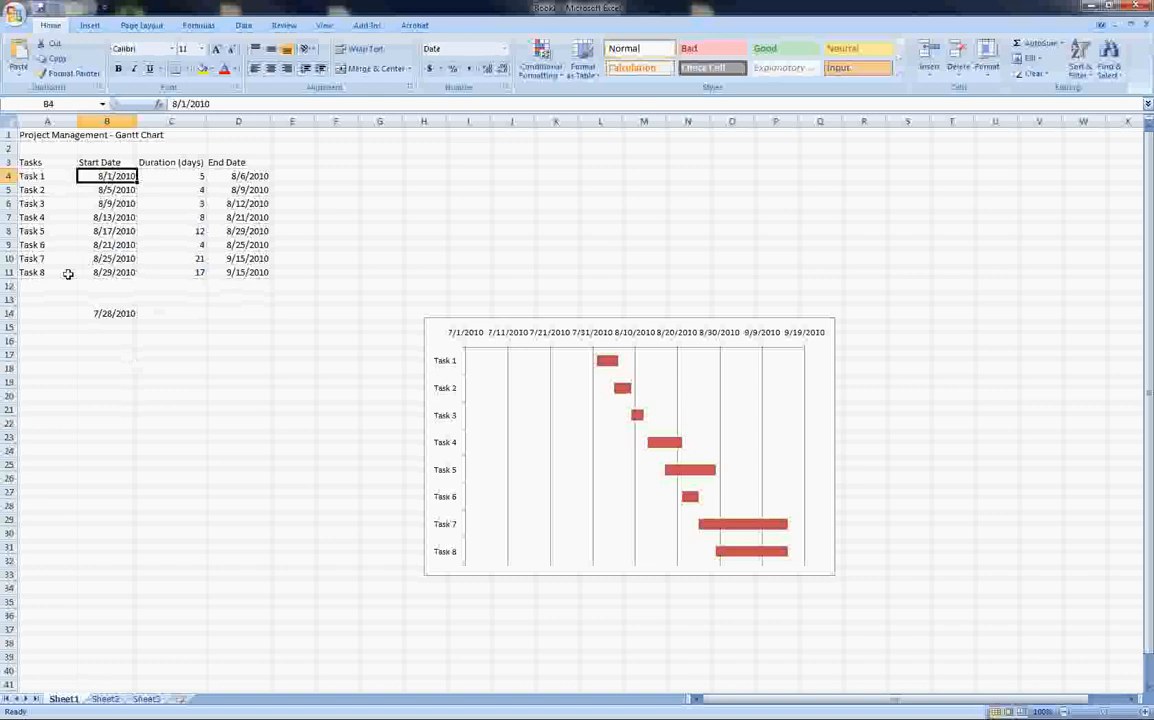
click(234, 275)
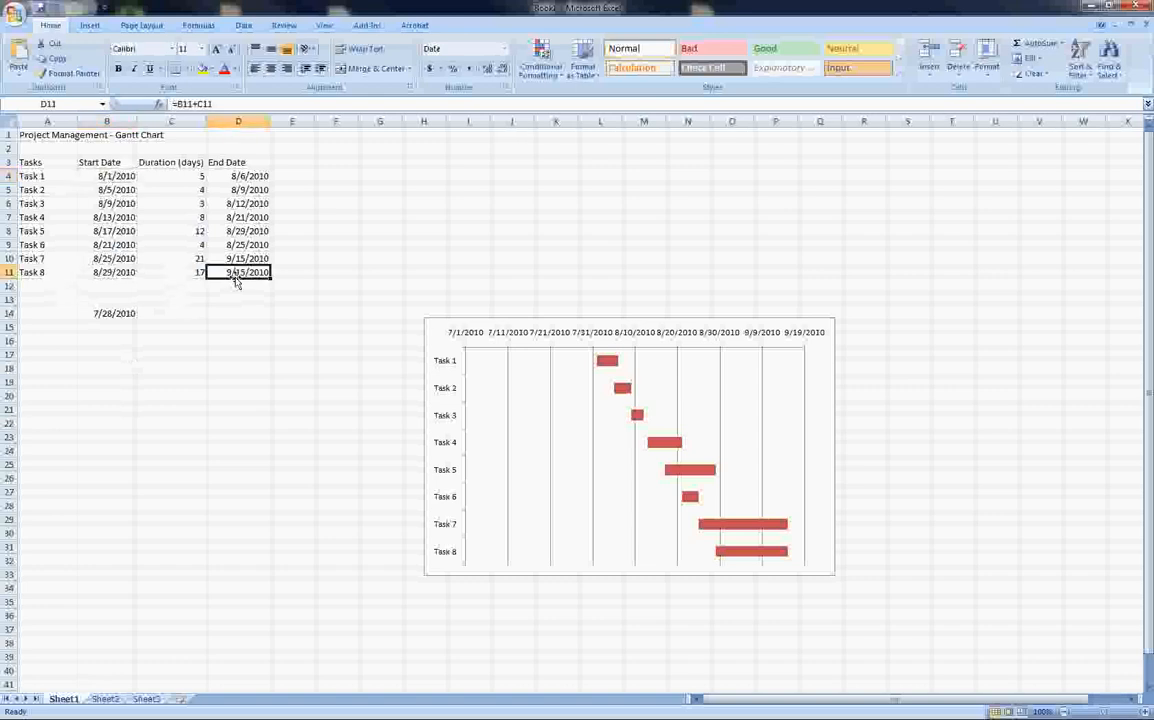
click(103, 326)
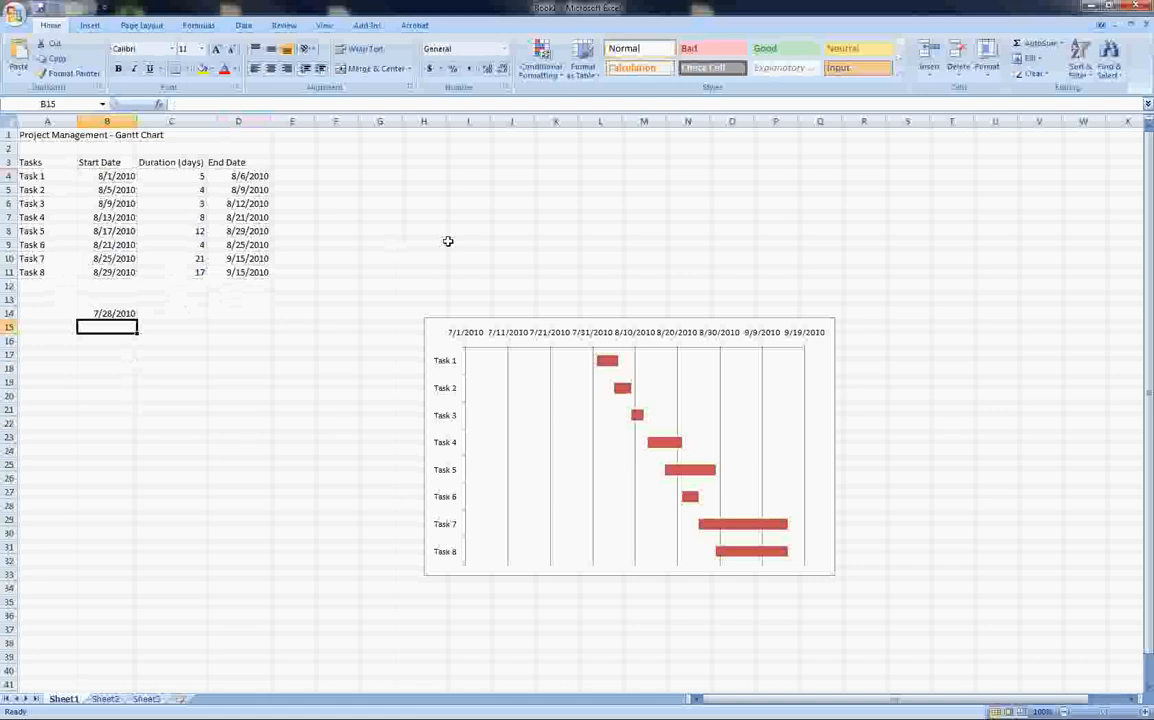
text(9)
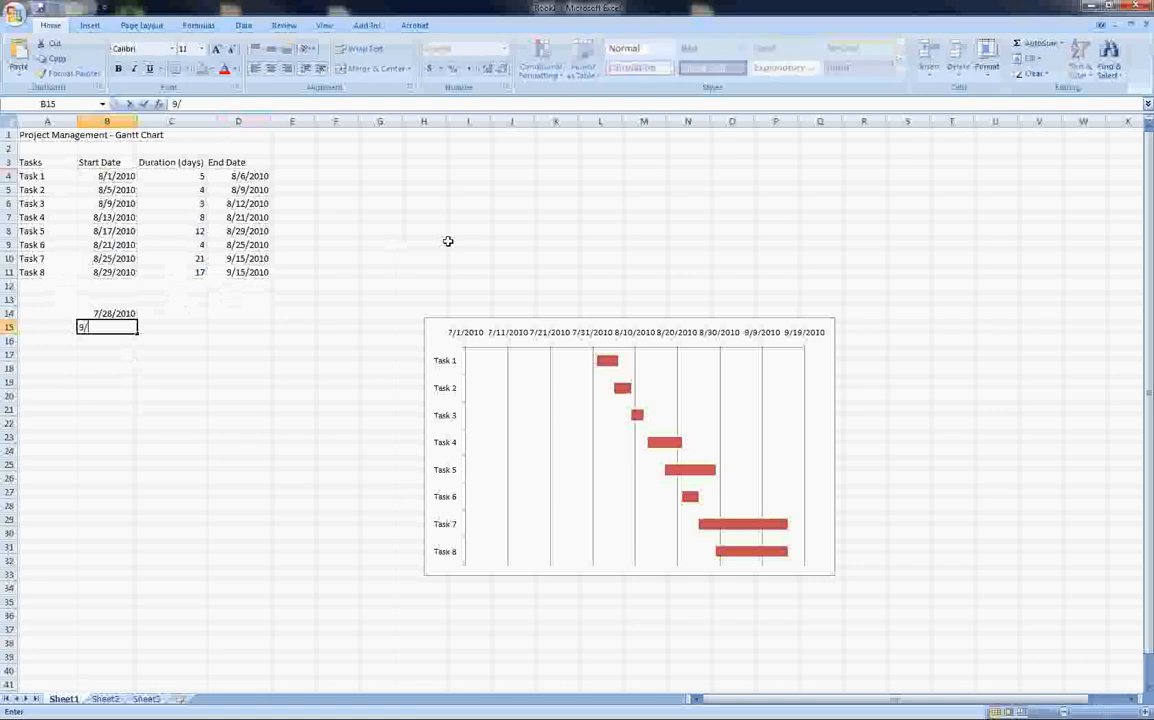
text(/18/2010)
key(Return)
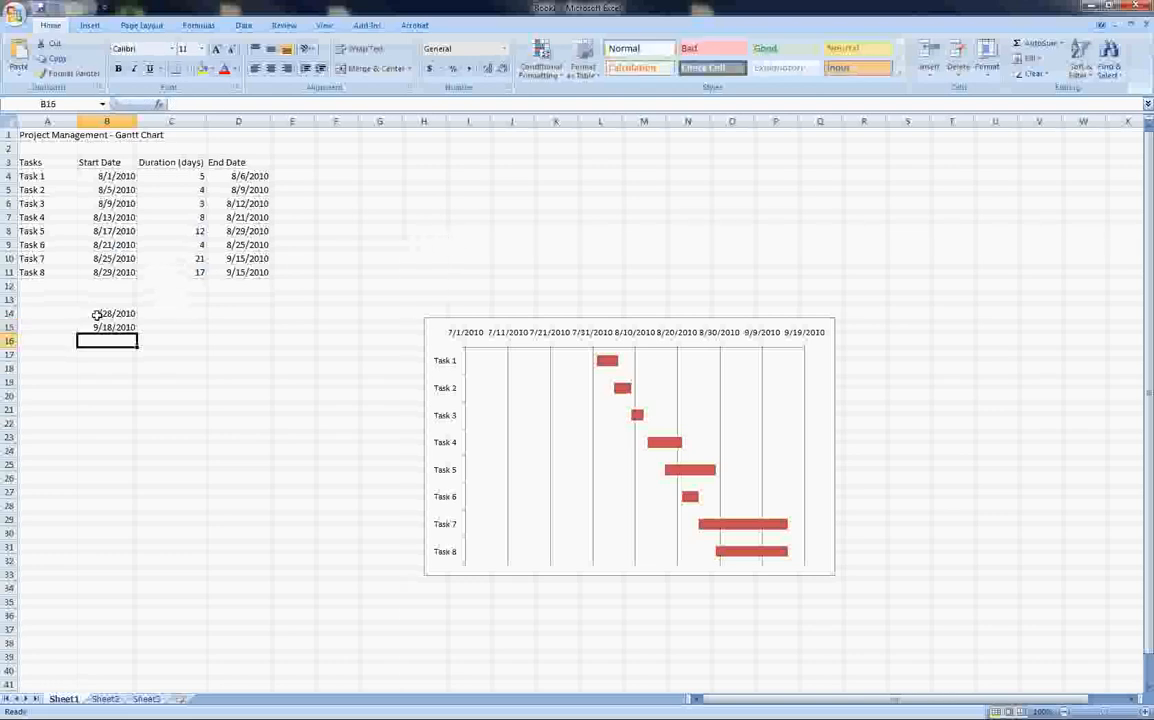
Apply the comma number format to the dates in B14:B15 to display them as serial numbers.
drag(105, 313, 100, 327)
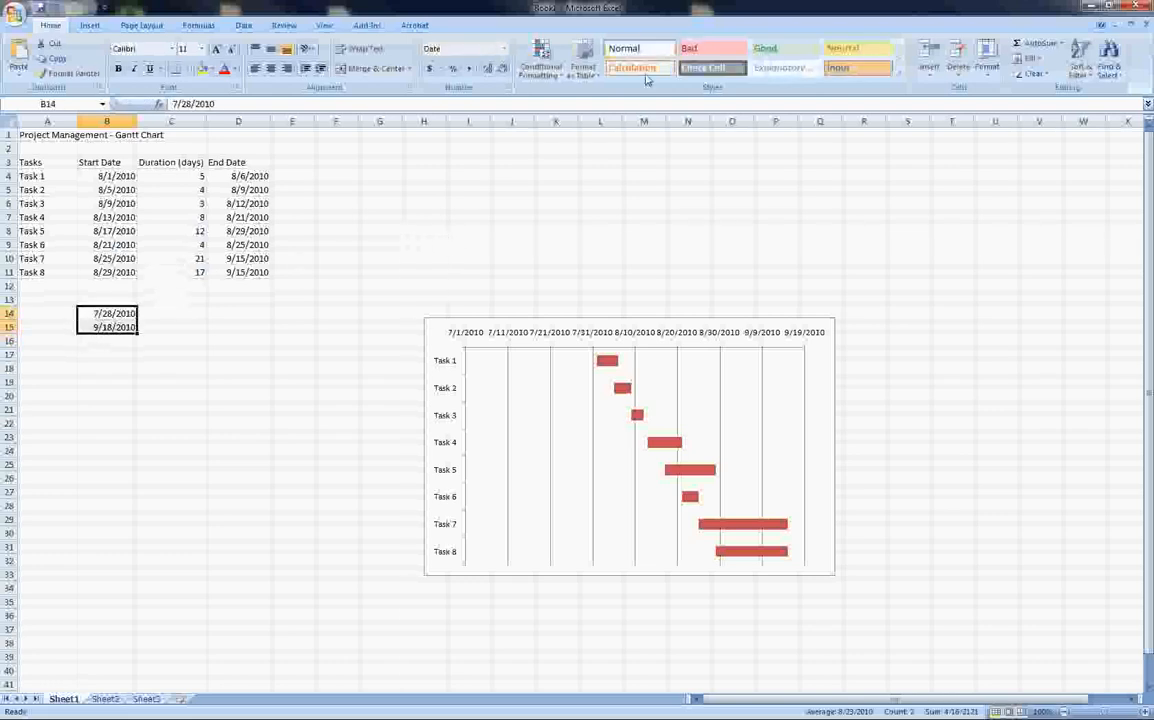
click(469, 70)
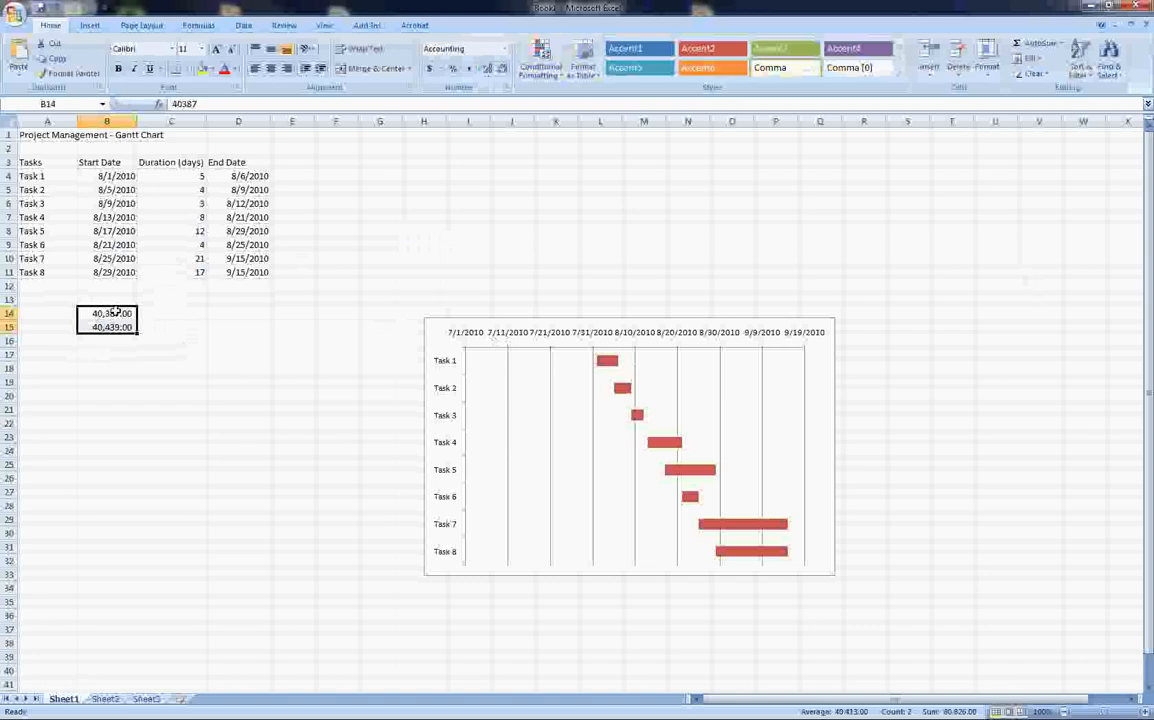
click(110, 327)
Format the chart's date axis with a fixed minimum of 40387 and a fixed maximum of 40439.
click(465, 332)
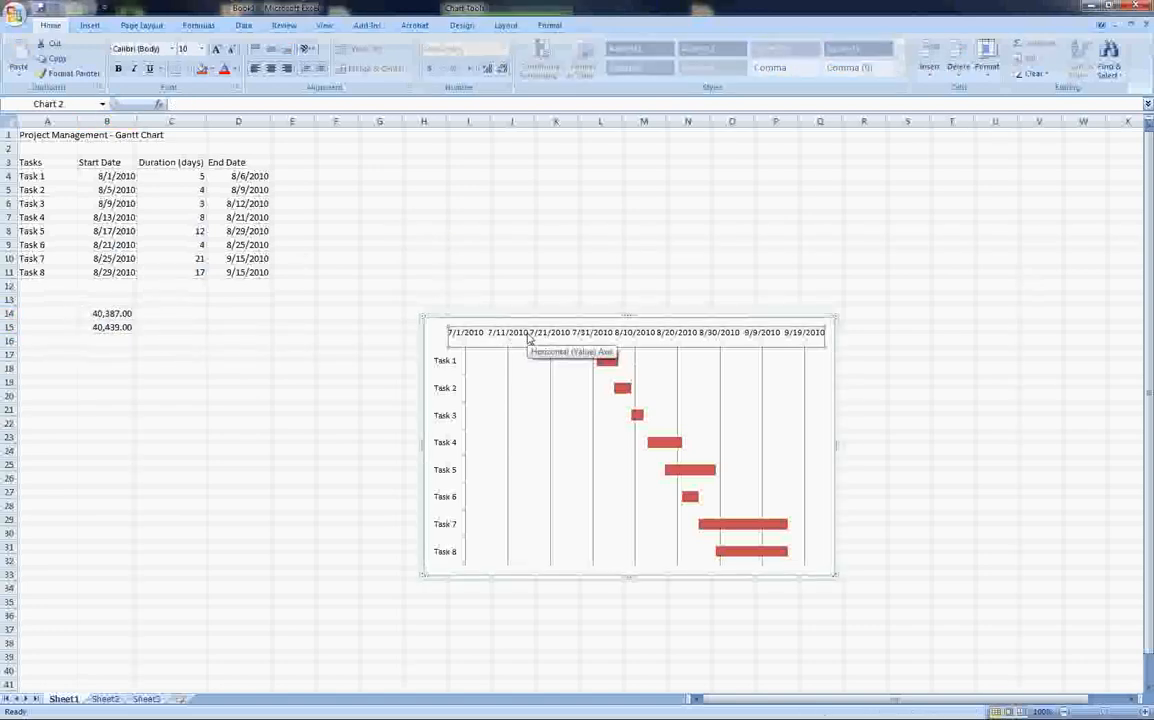
right_click(529, 340)
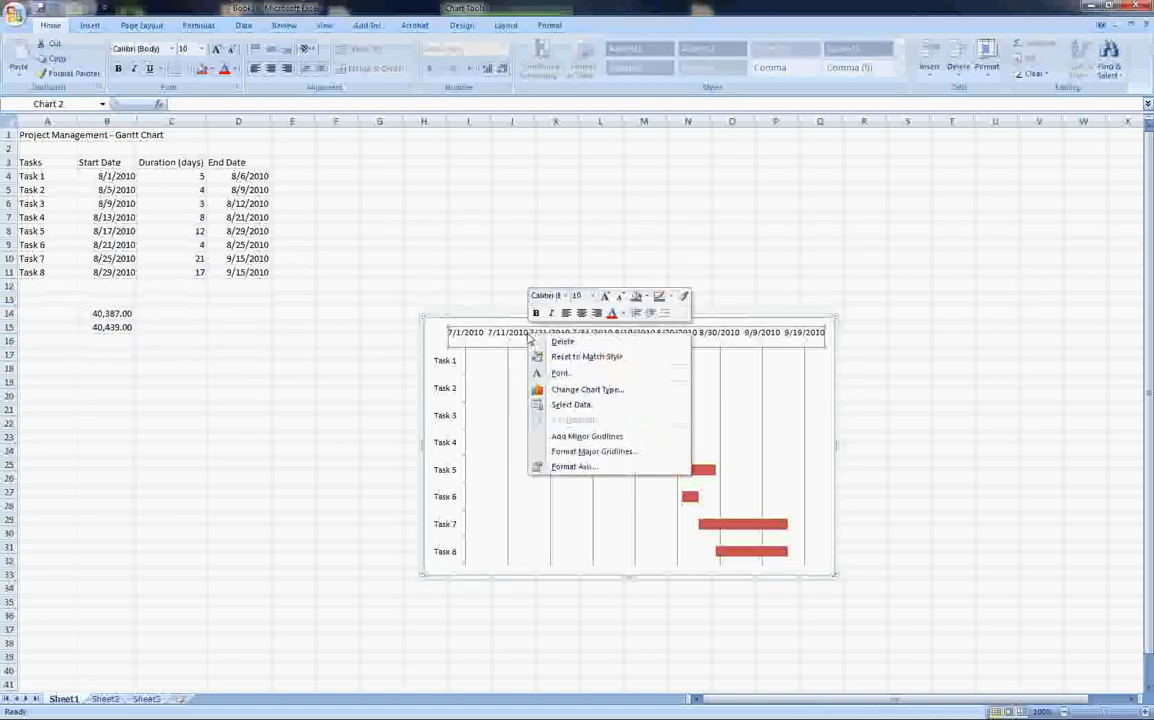
click(590, 468)
drag(263, 152, 447, 170)
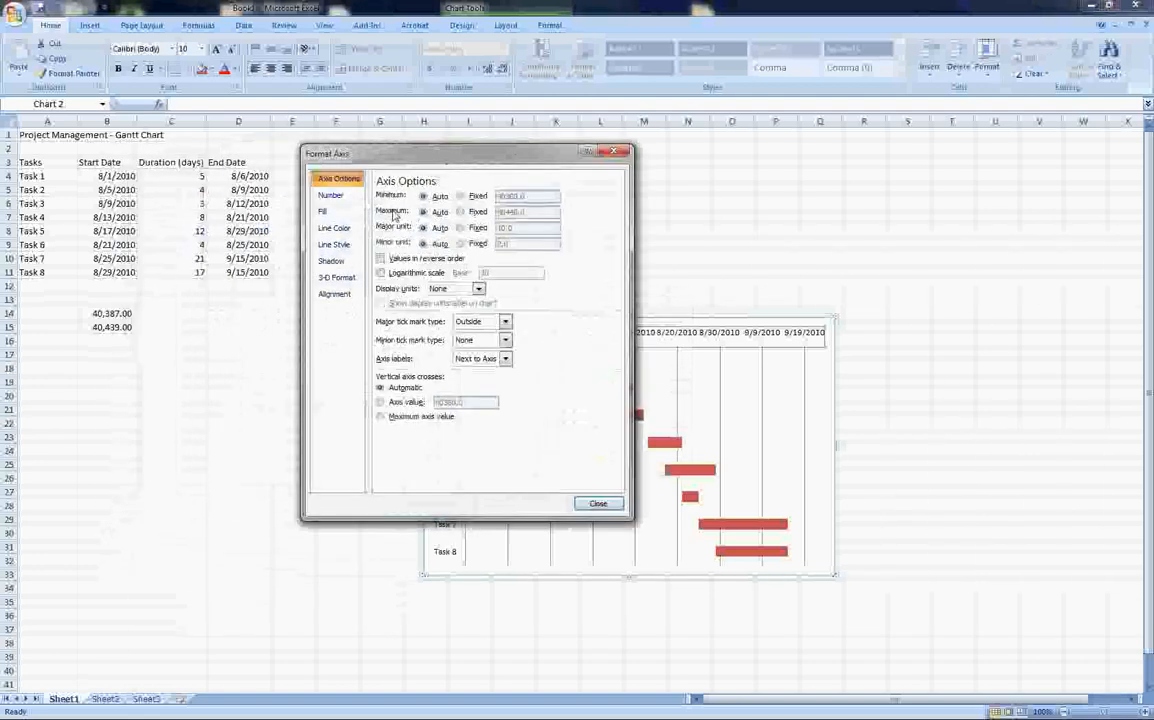
click(460, 196)
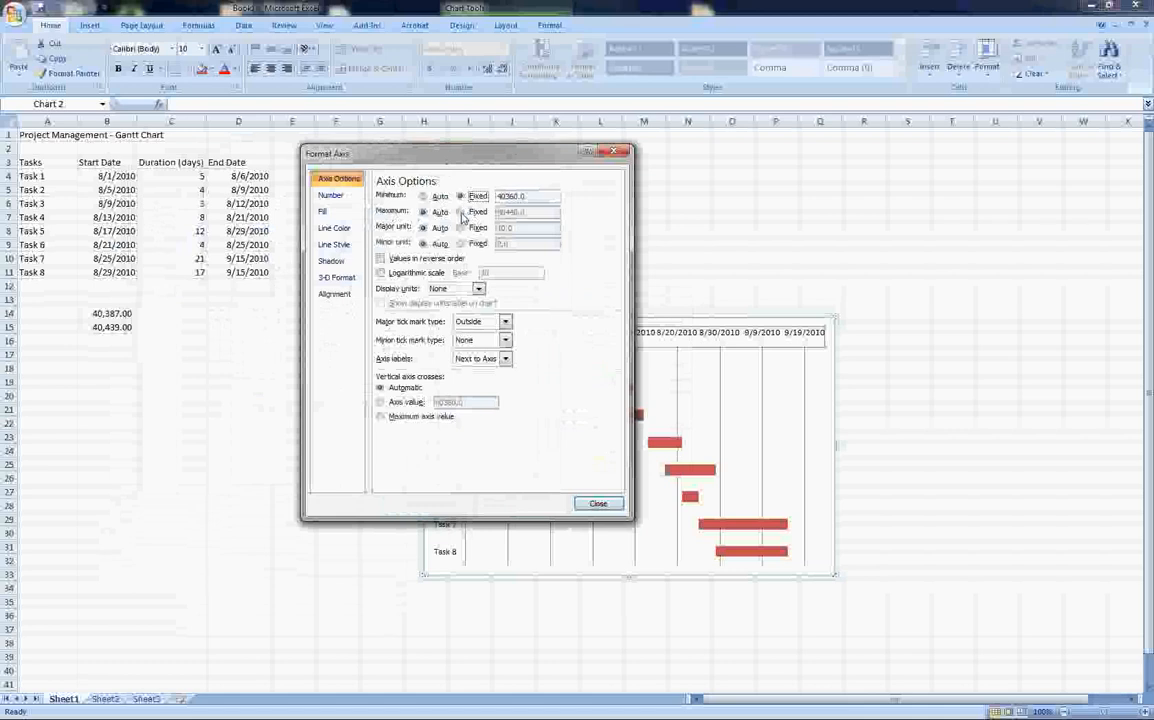
click(461, 212)
click(519, 197)
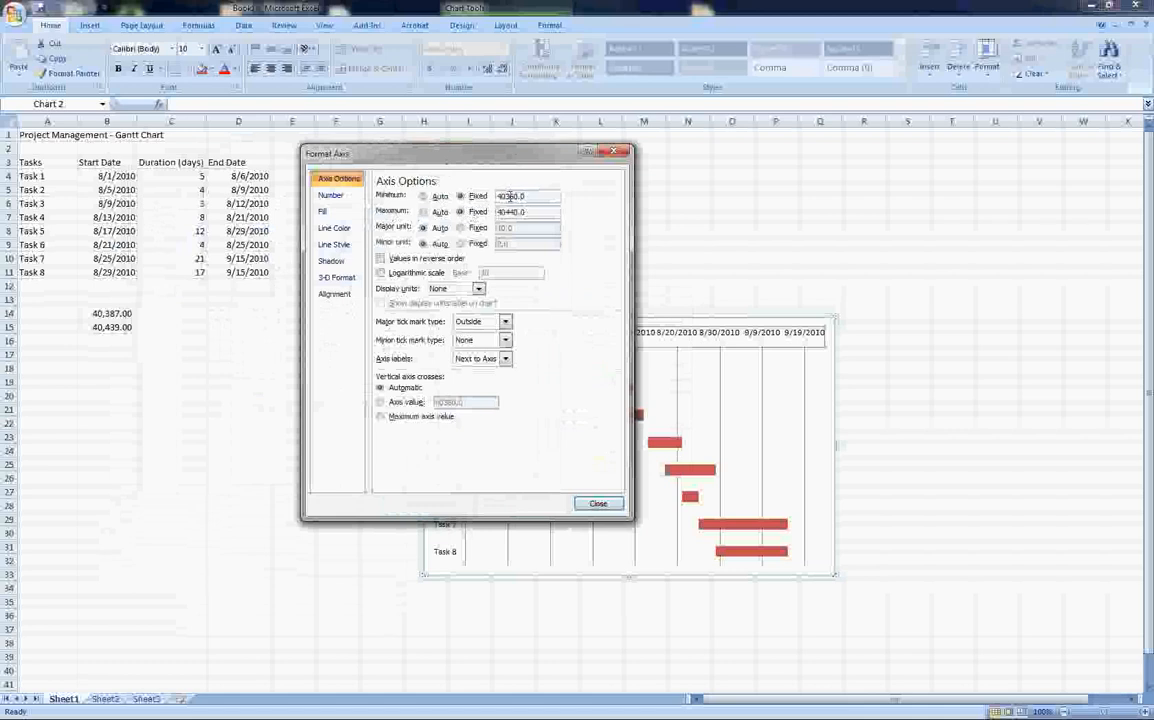
drag(510, 197, 528, 197)
text(87)
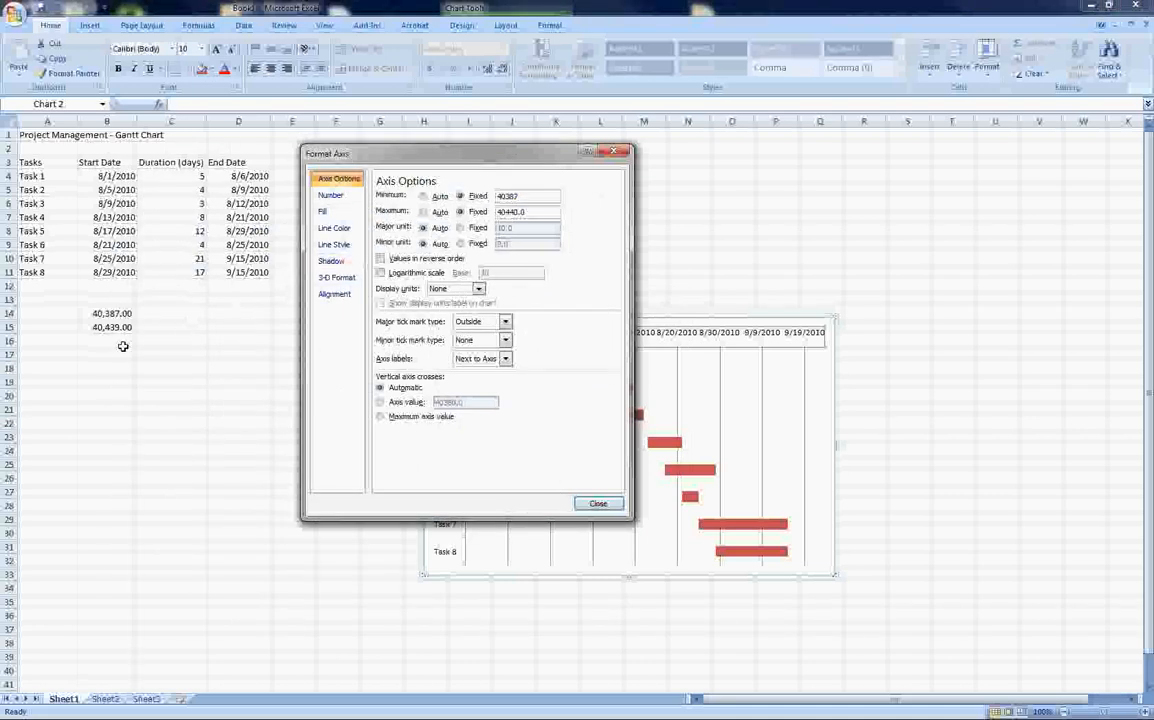
click(534, 213)
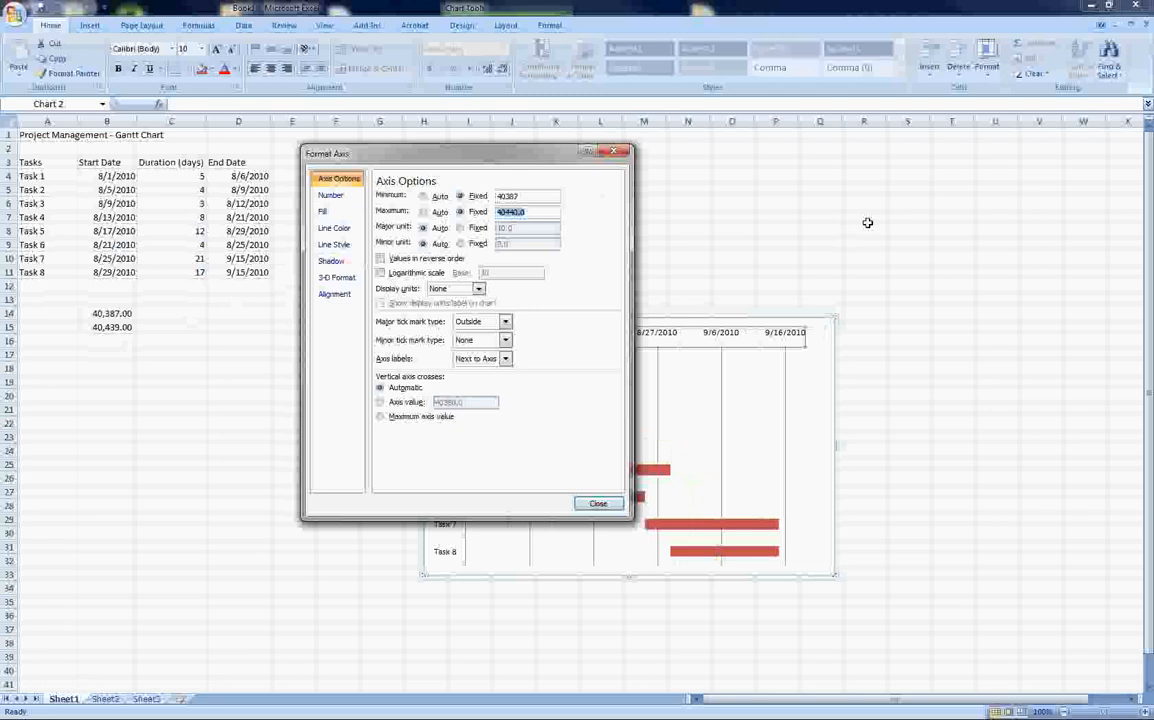
text(40439)
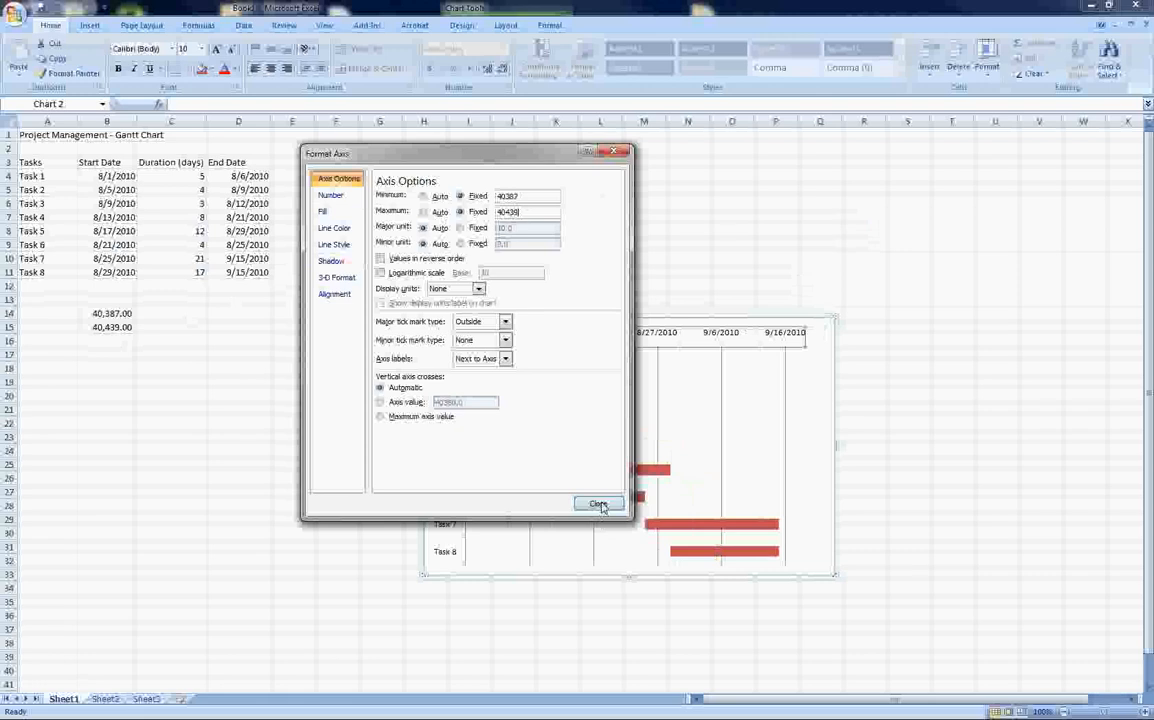
click(598, 504)
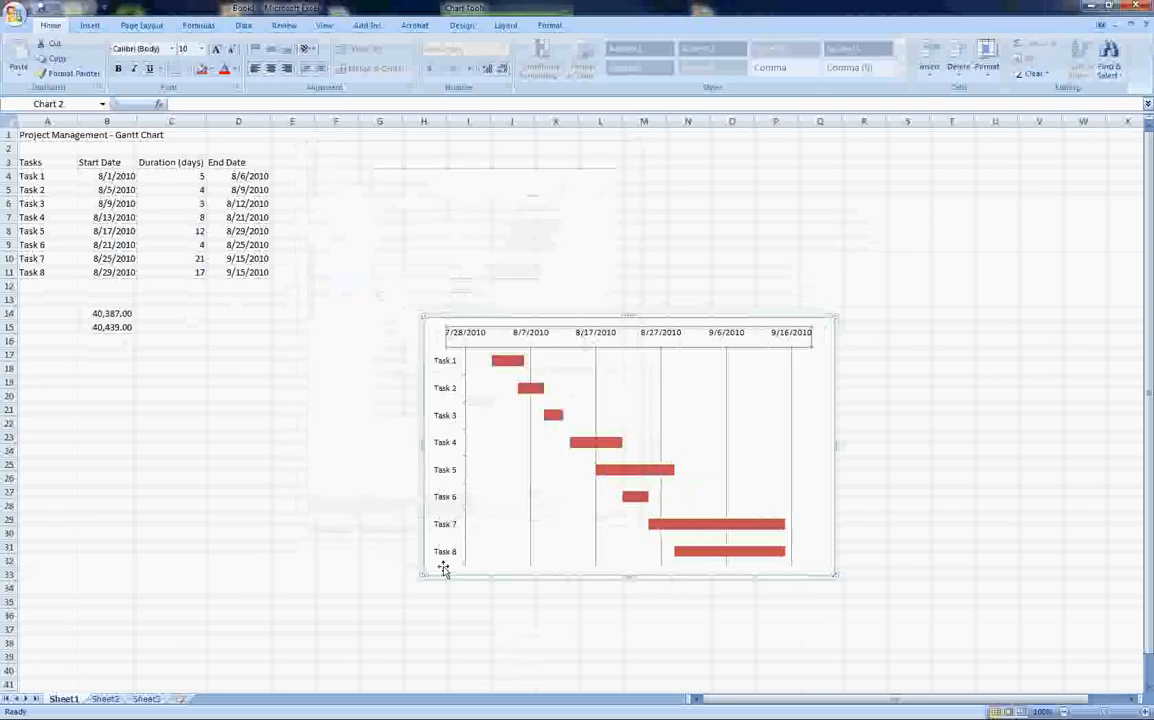
click(749, 354)
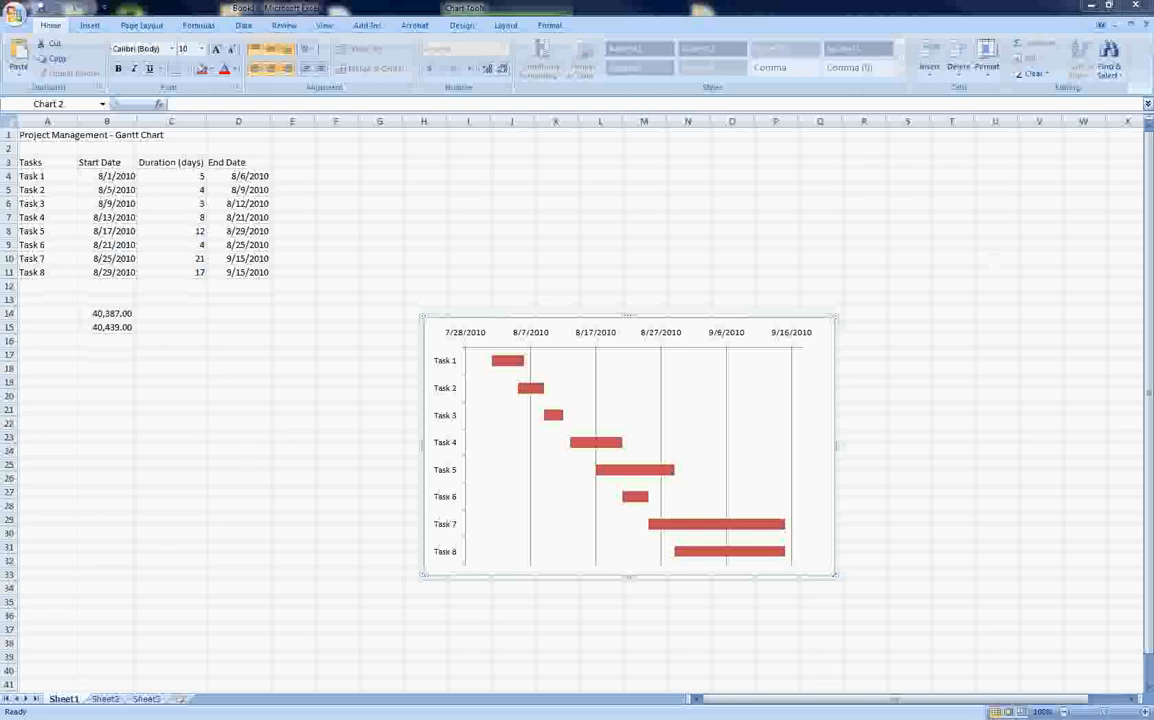
Switch to the PowerPoint presentation and start the slide show on the Project Management - Gantt Chart slide.
drag(1150, 90, 778, 101)
double_click(778, 101)
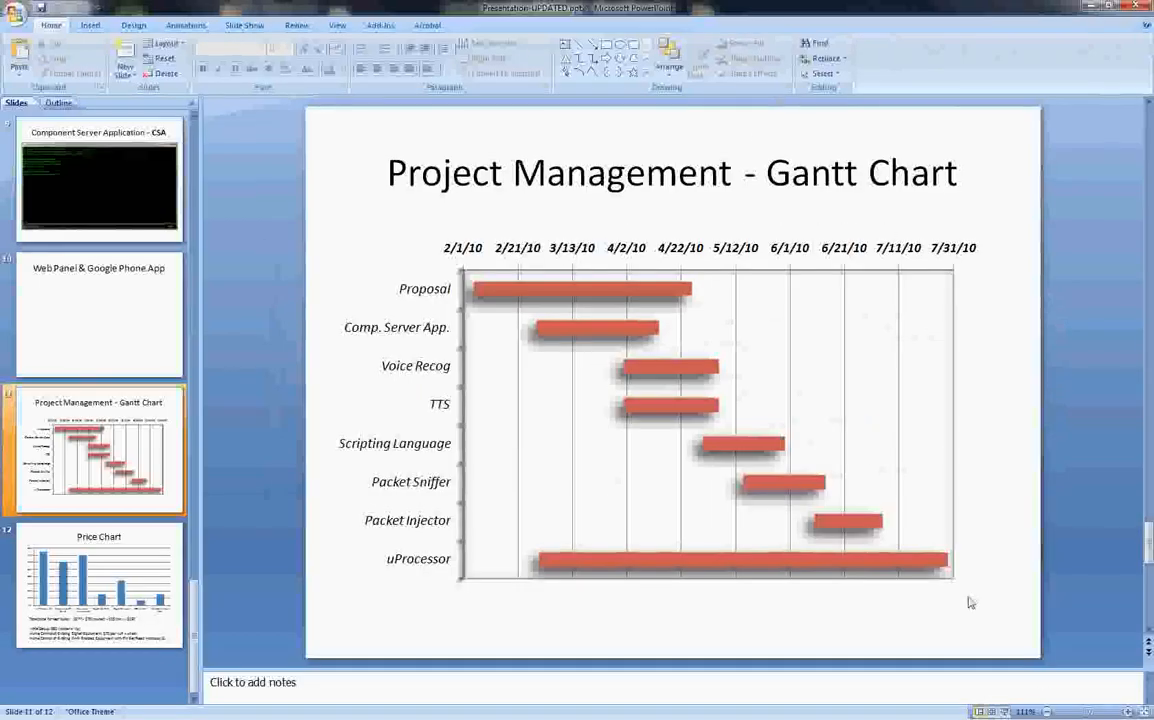
click(1004, 711)
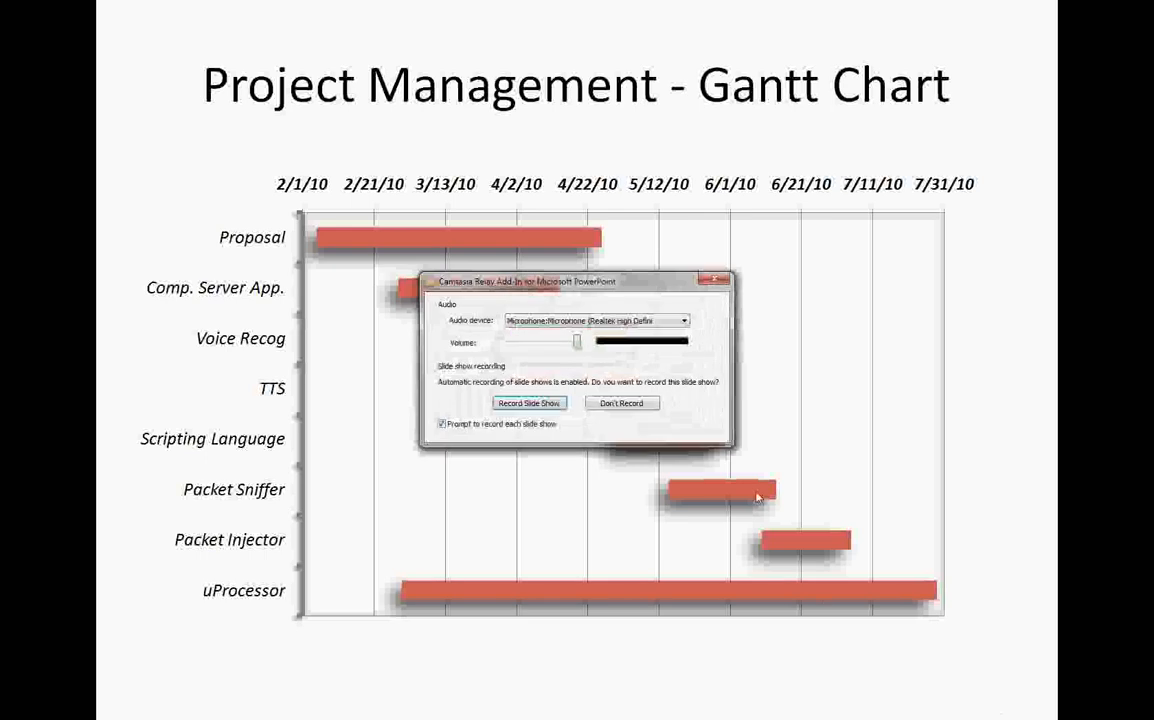